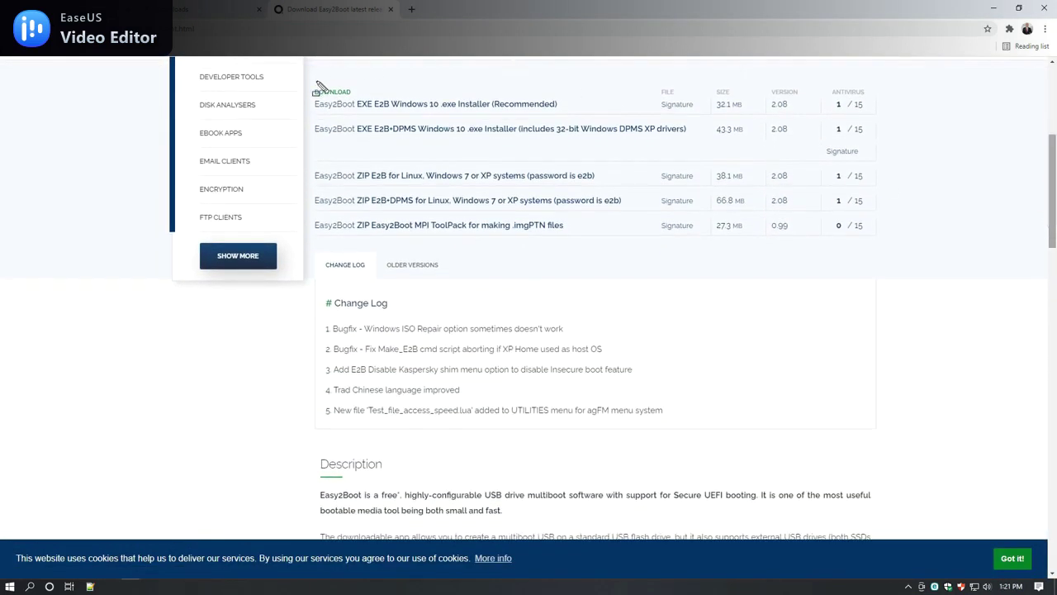
Download the recommended Easy2Boot EXE E2B Windows 10 .exe Installer, version 2.08.
mouse_move(303, 83)
mouse_down()
mouse_move(313, 100)
mouse_move(571, 114)
mouse_up()
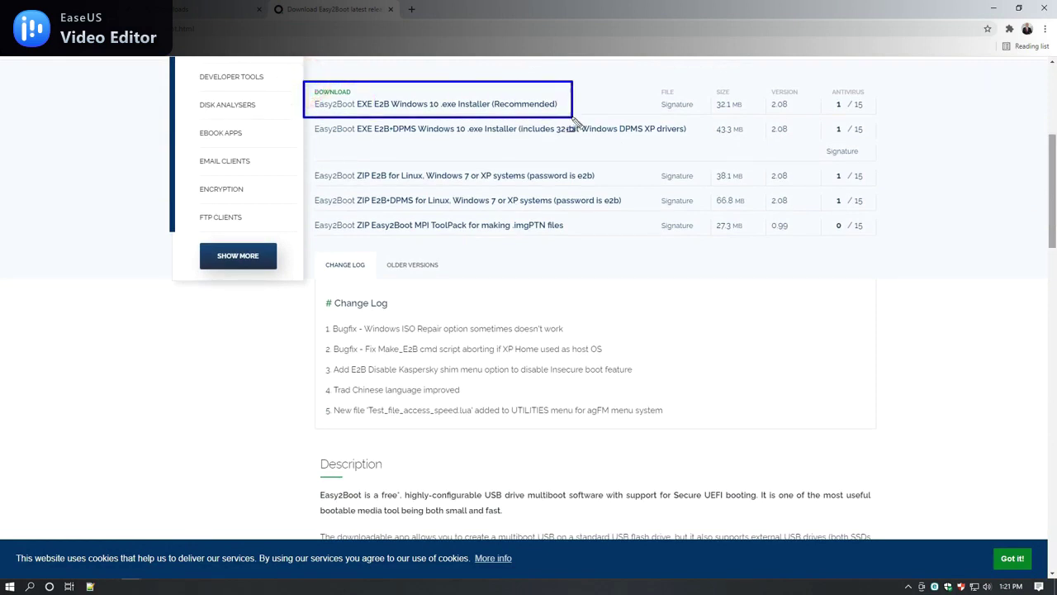
drag(303, 121, 705, 246)
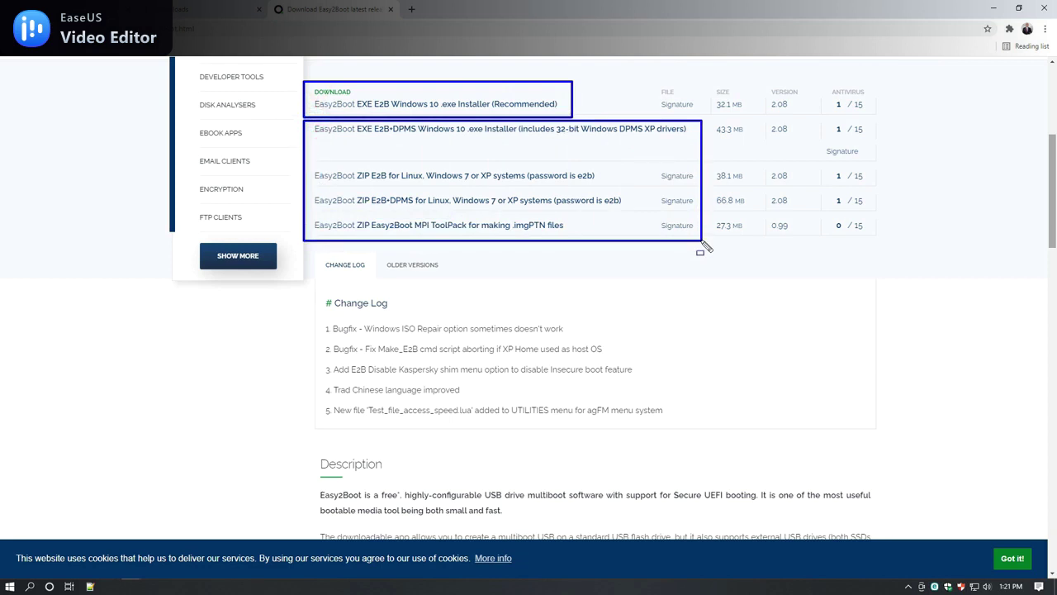
scroll(702, 245, down, 3)
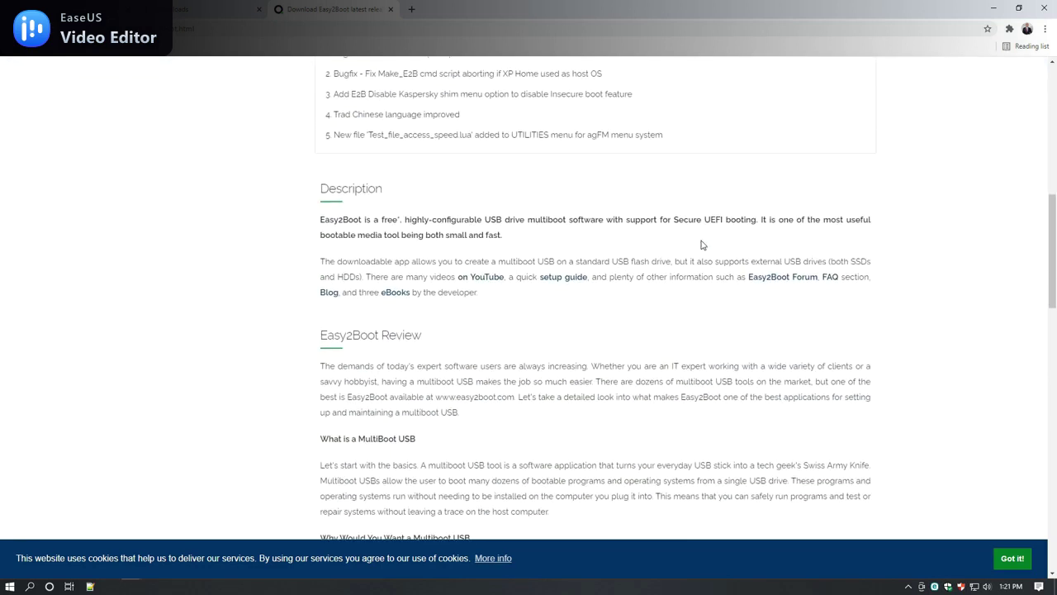
scroll(702, 245, up, 6)
scroll(702, 245, down, 1)
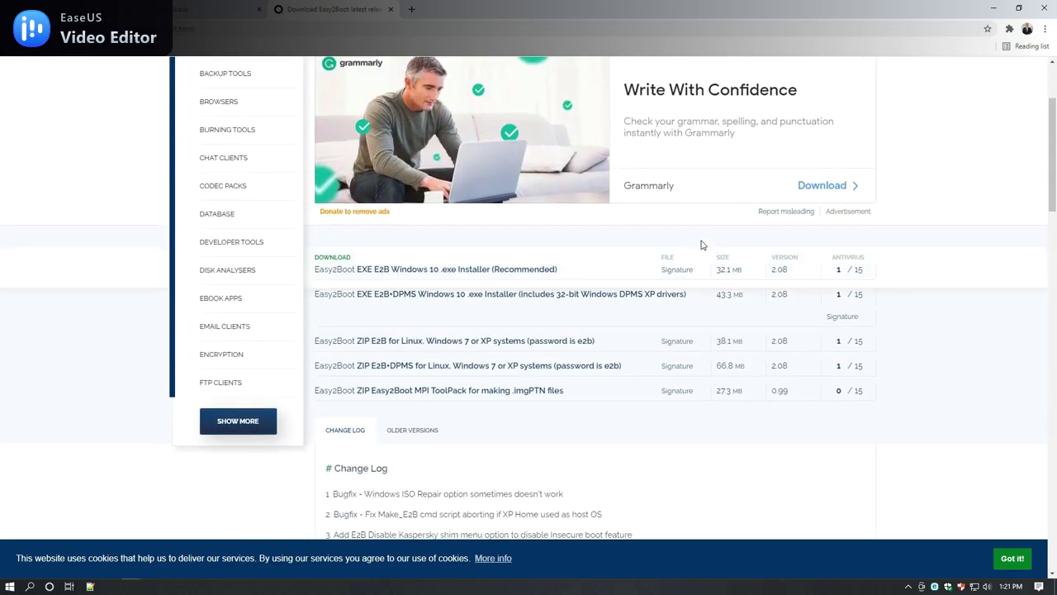
mouse_move(303, 243)
mouse_down()
mouse_move(597, 278)
mouse_move(888, 283)
mouse_up()
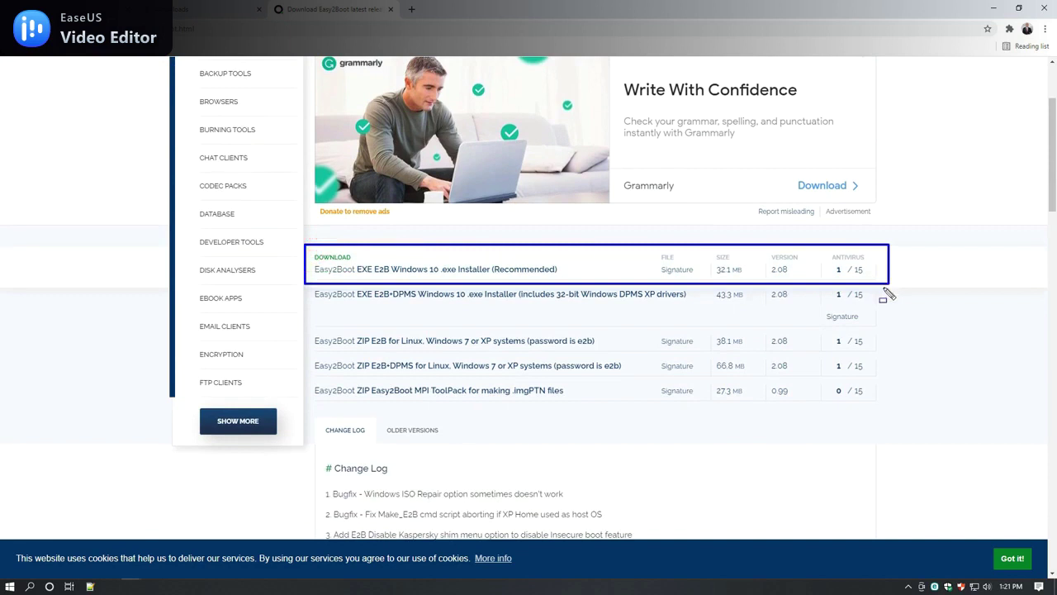
key(Escape)
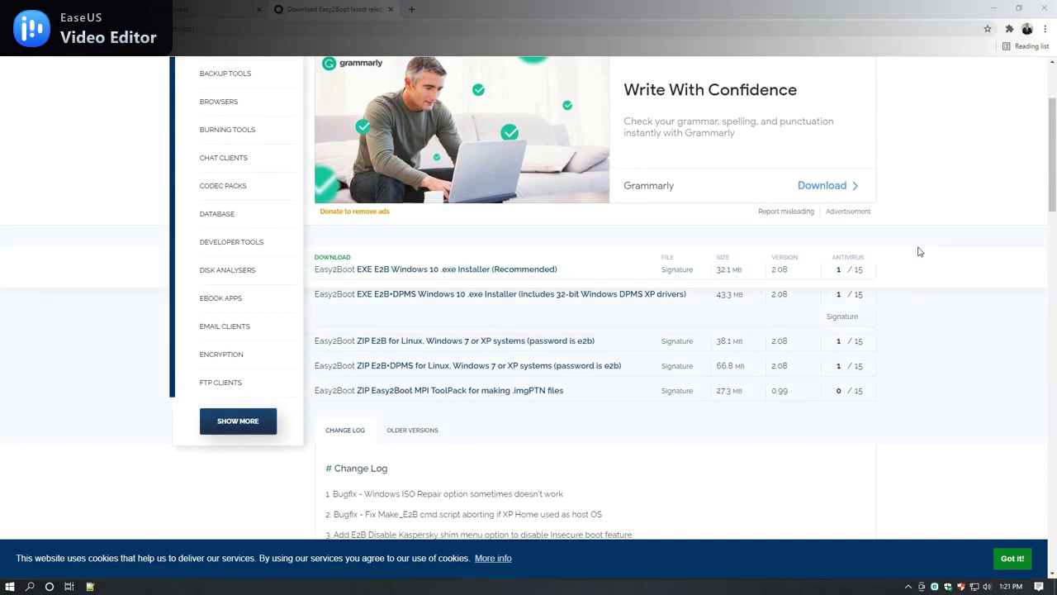
click(512, 270)
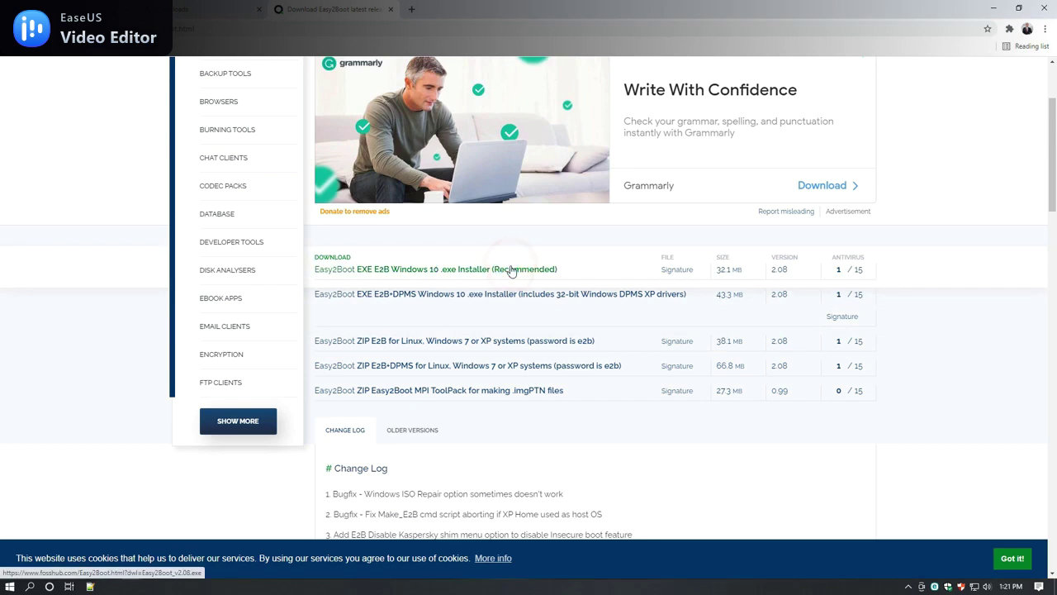
click(524, 343)
click(545, 316)
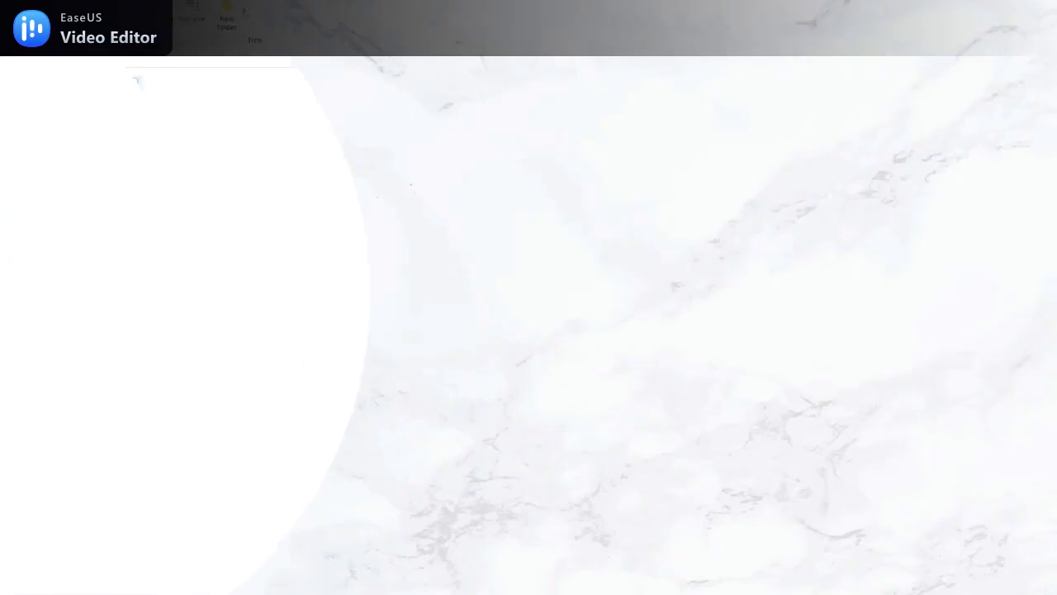
Run the Easy2Boot_v2.08 installer and extract it to the default Easy2Boot_v2.08 folder on the desktop.
click(120, 186)
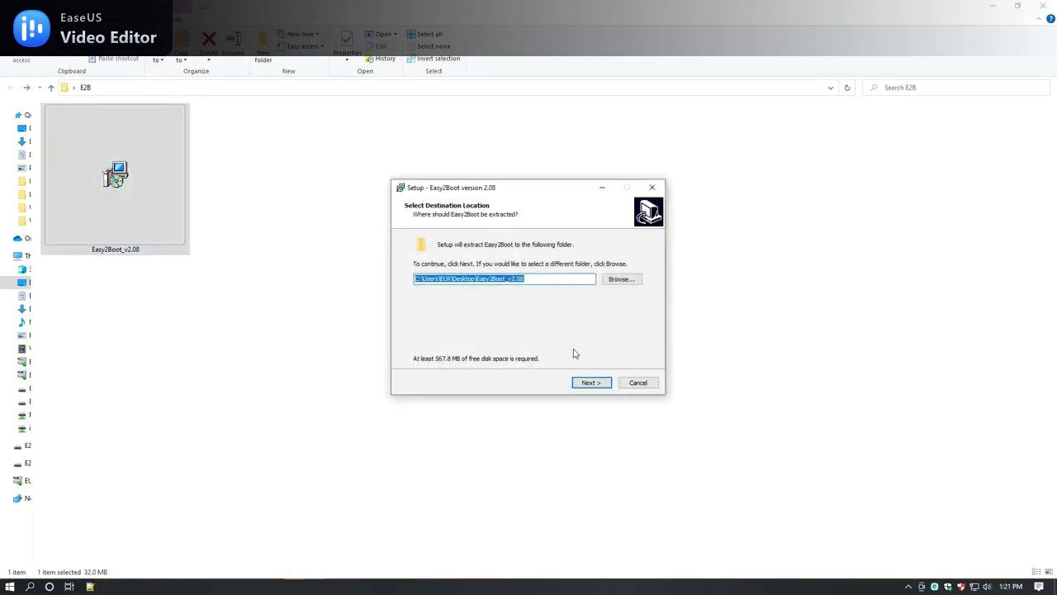
click(606, 384)
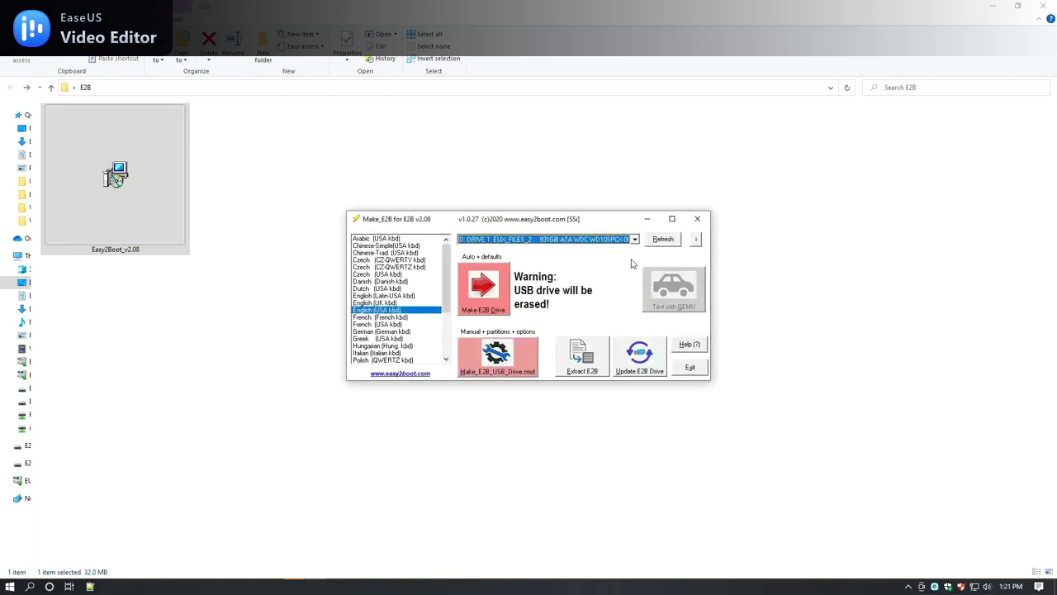
Make an E2B drive with the default settings on E: DRIVE 2 E2B 14GiB, accepting that all its data is erased.
click(635, 239)
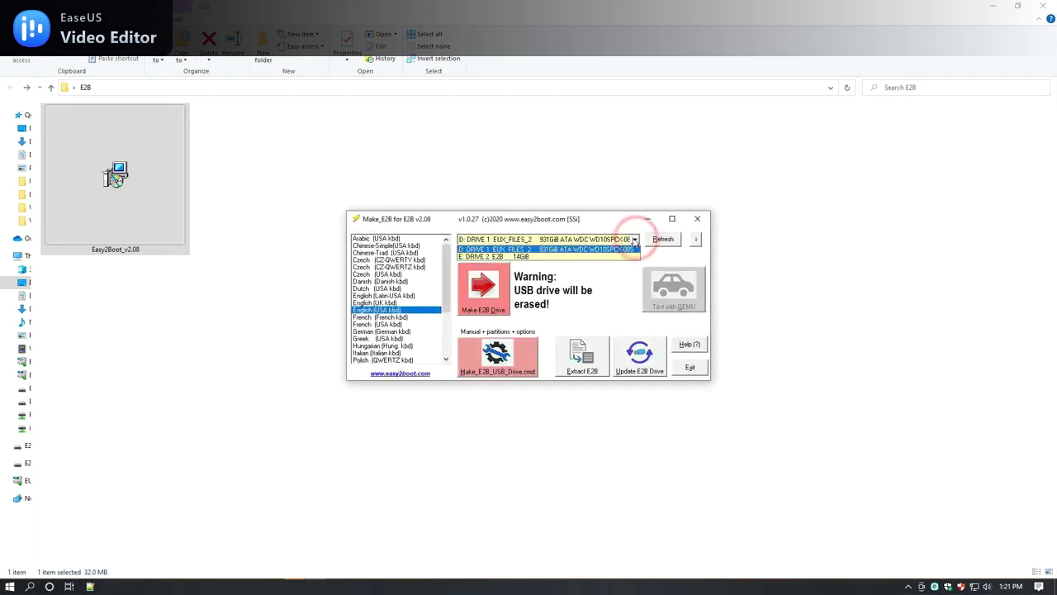
click(552, 257)
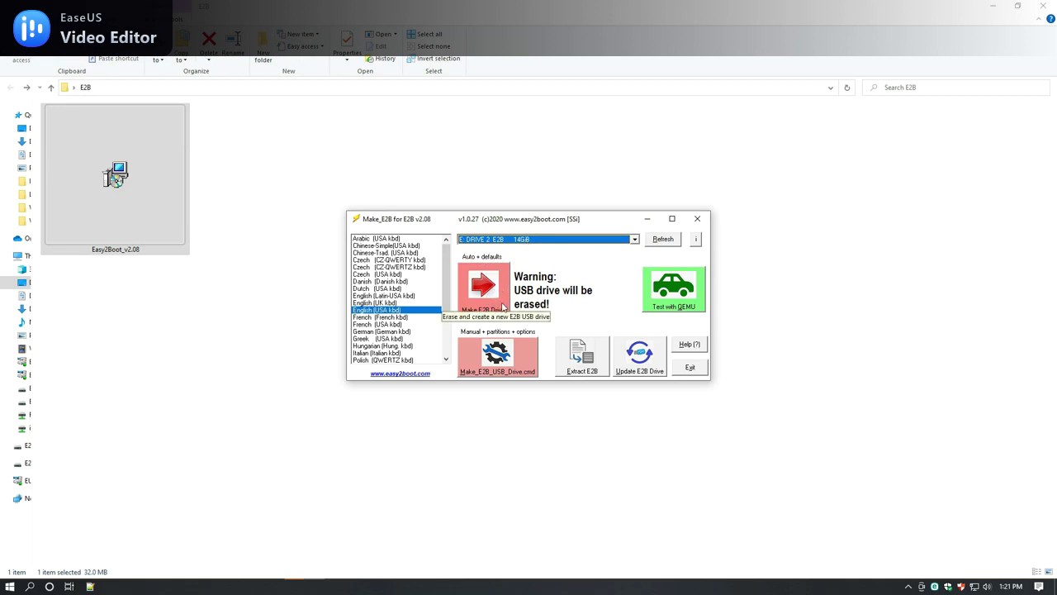
click(503, 306)
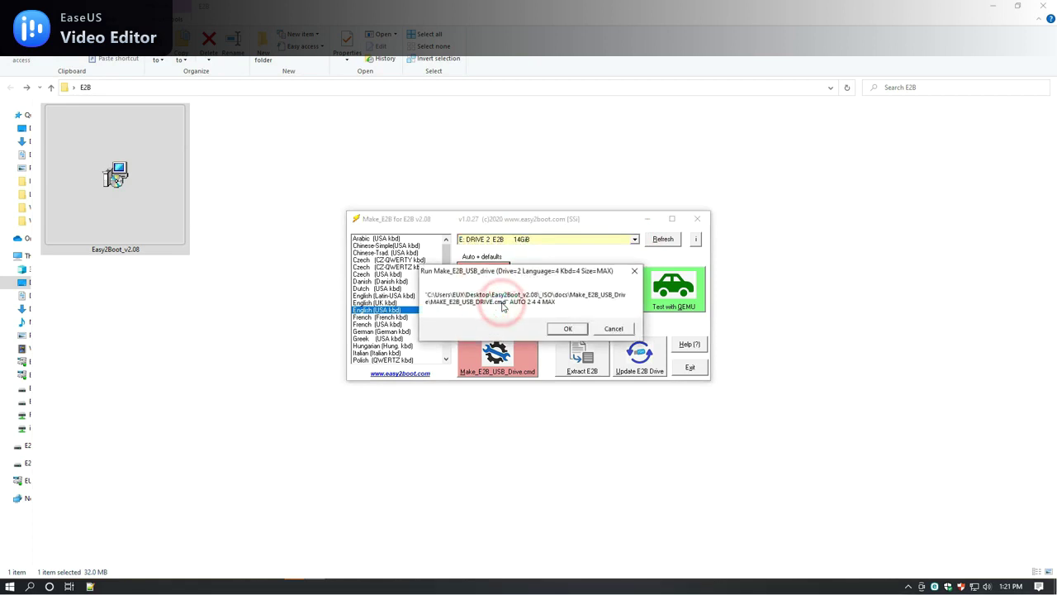
click(570, 330)
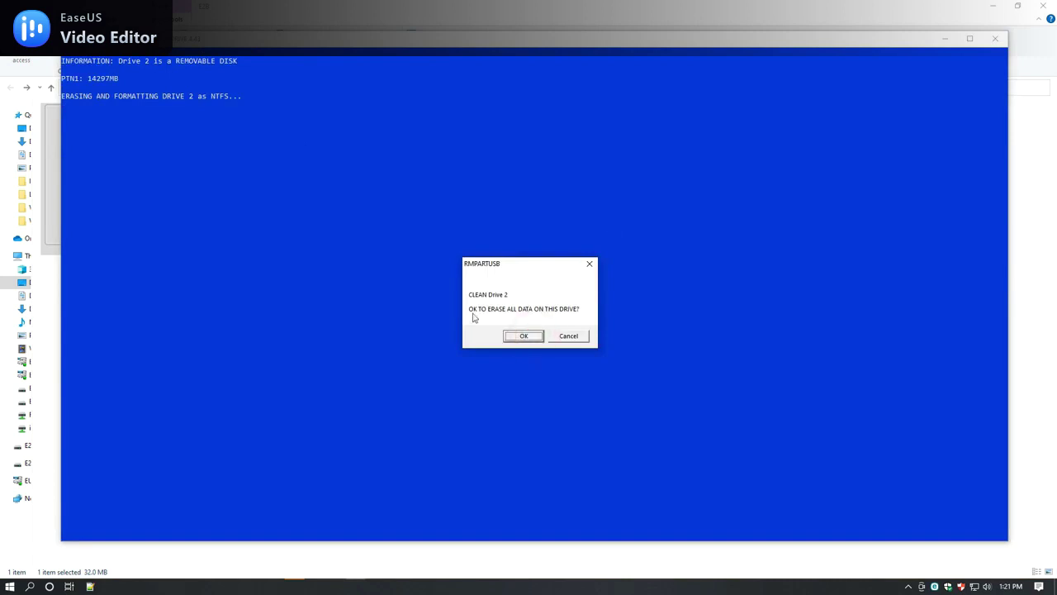
drag(444, 241, 624, 362)
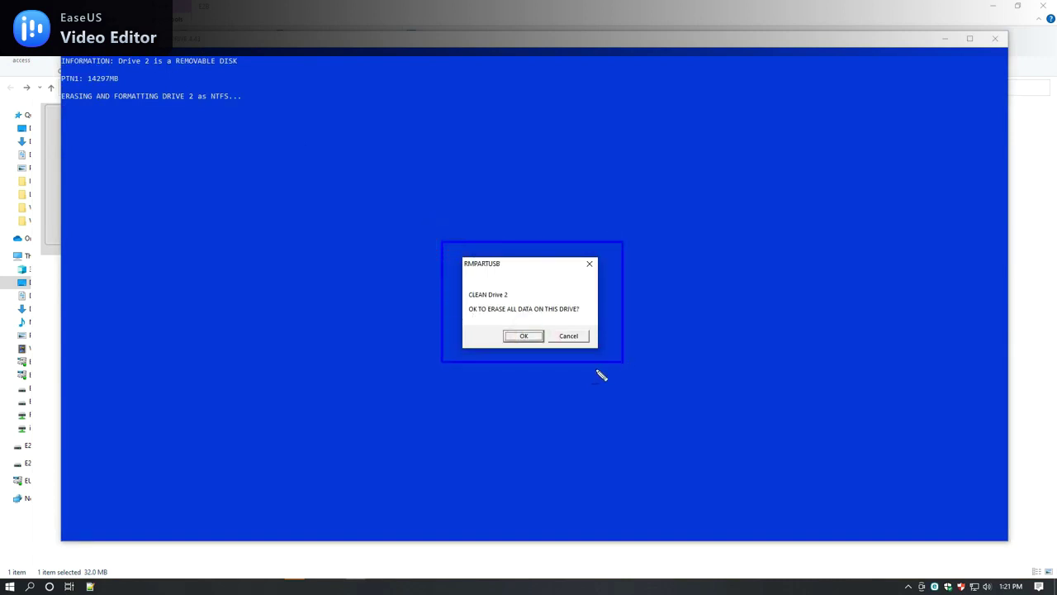
click(532, 336)
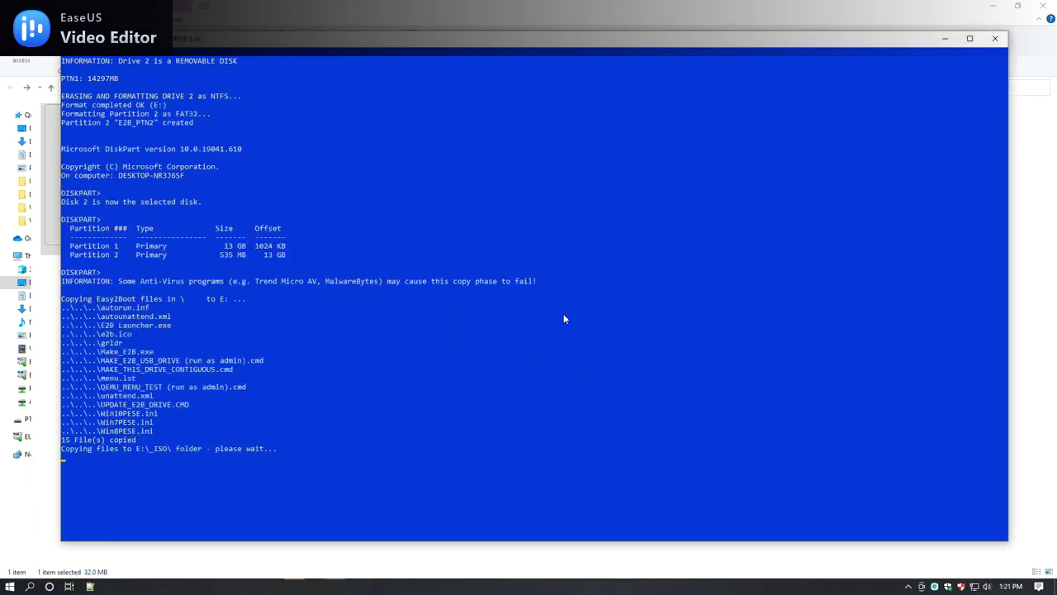
Answer N to adding the a1ive grub2 File Manager UEFI boot files to Partition 2 and finish the drive creation script.
click(396, 487)
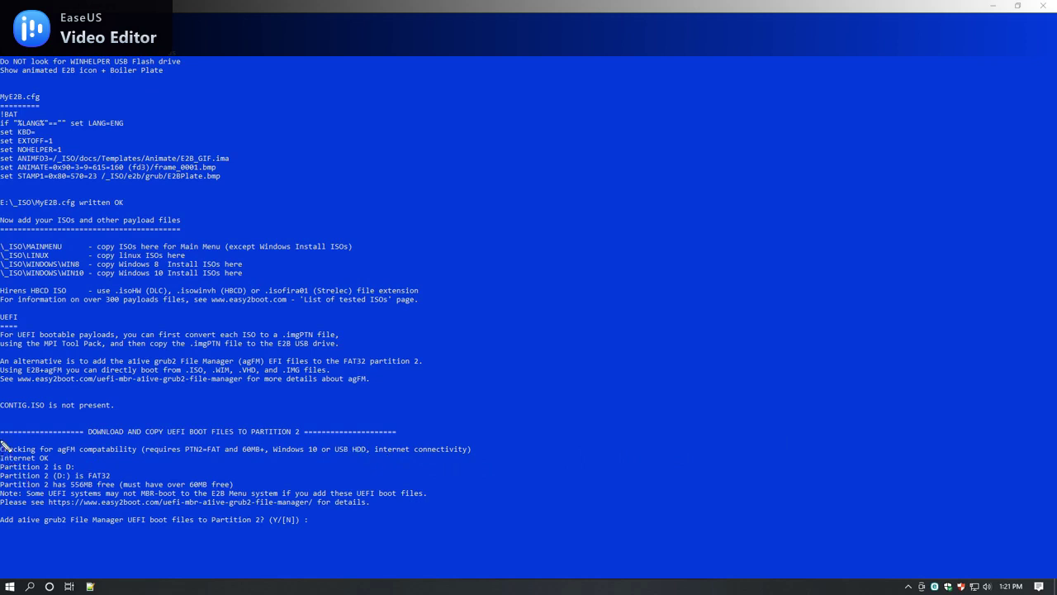
mouse_move(3, 425)
mouse_down()
mouse_move(290, 538)
mouse_move(512, 542)
mouse_up()
key(Return)
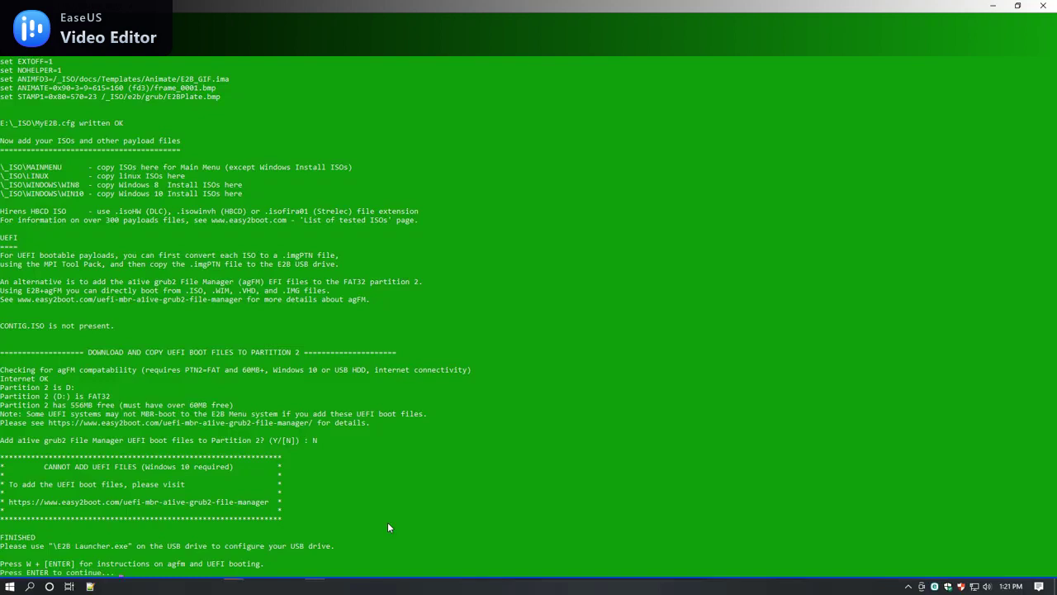
click(446, 526)
click(420, 537)
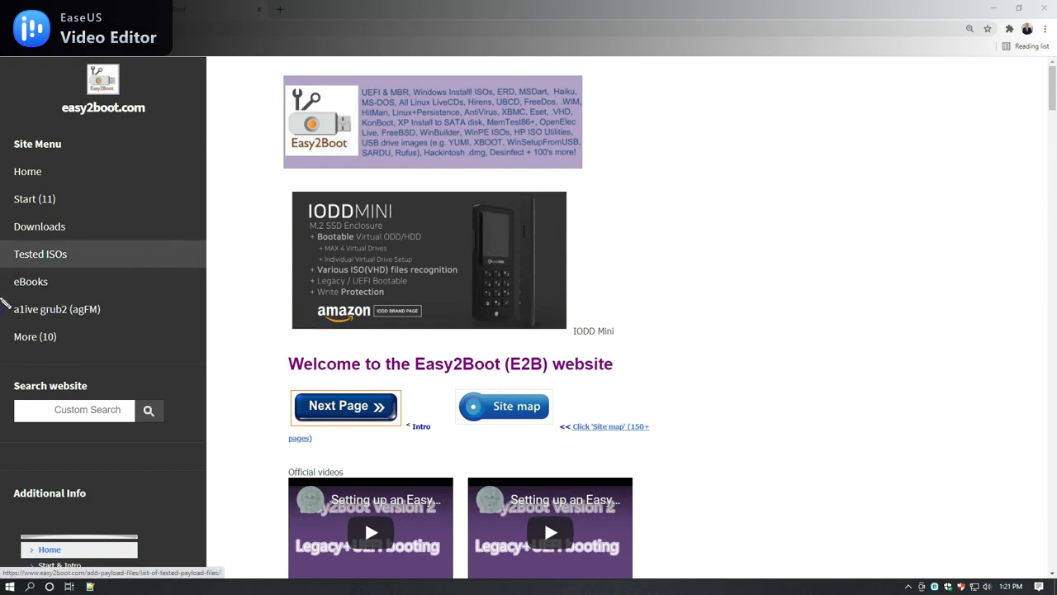
Open the a1ive grub2 (agFM) page on the Easy2Boot website in the browser and download the latest E2B UEFI File Manager.zip.
drag(2, 298, 169, 322)
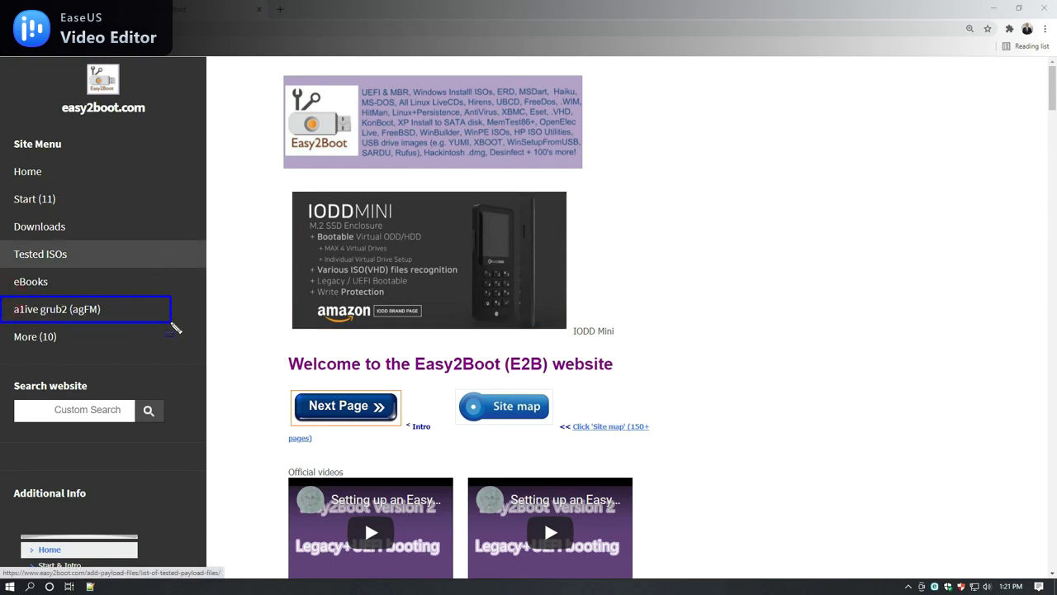
key(Escape)
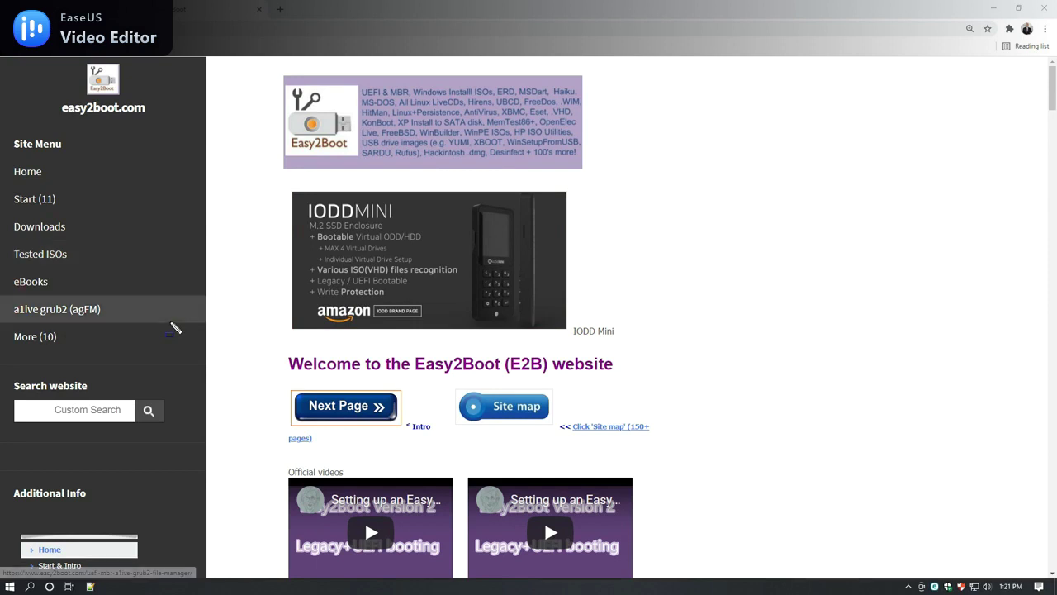
click(119, 313)
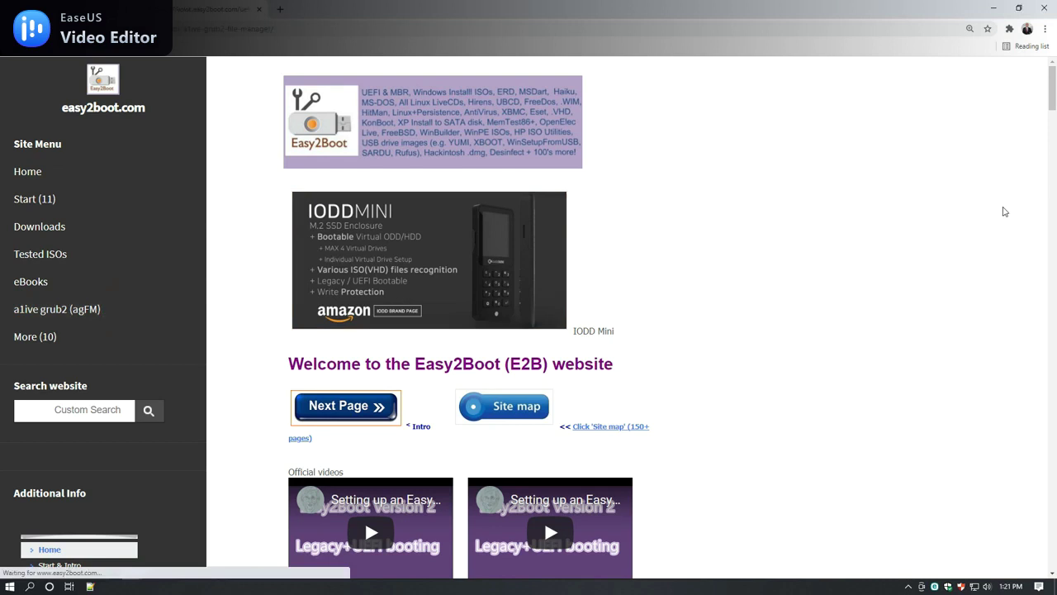
drag(1052, 73, 1053, 114)
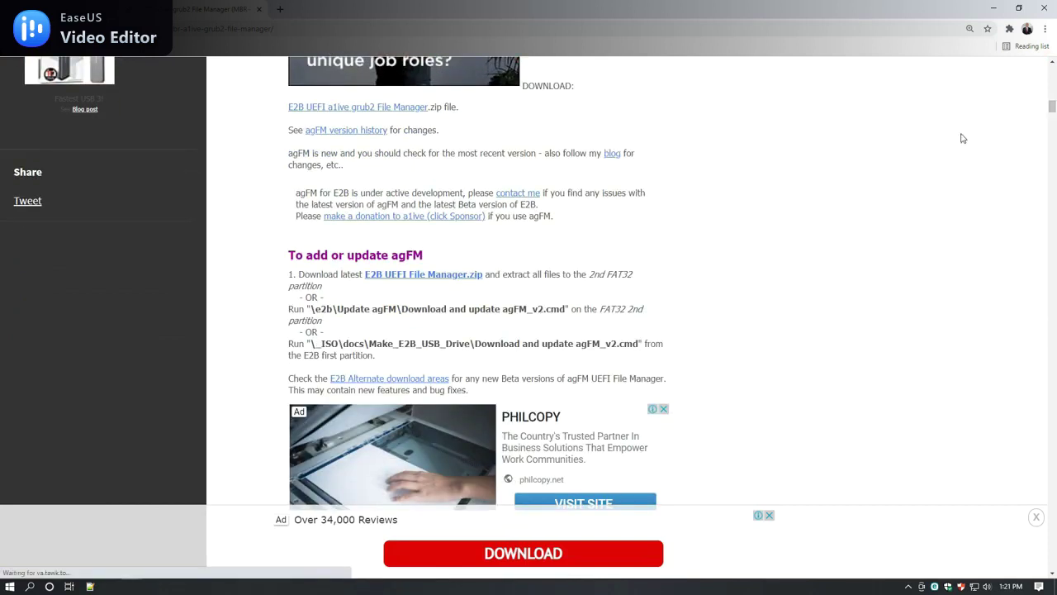
mouse_move(281, 263)
mouse_down()
mouse_move(460, 296)
mouse_move(692, 299)
mouse_up()
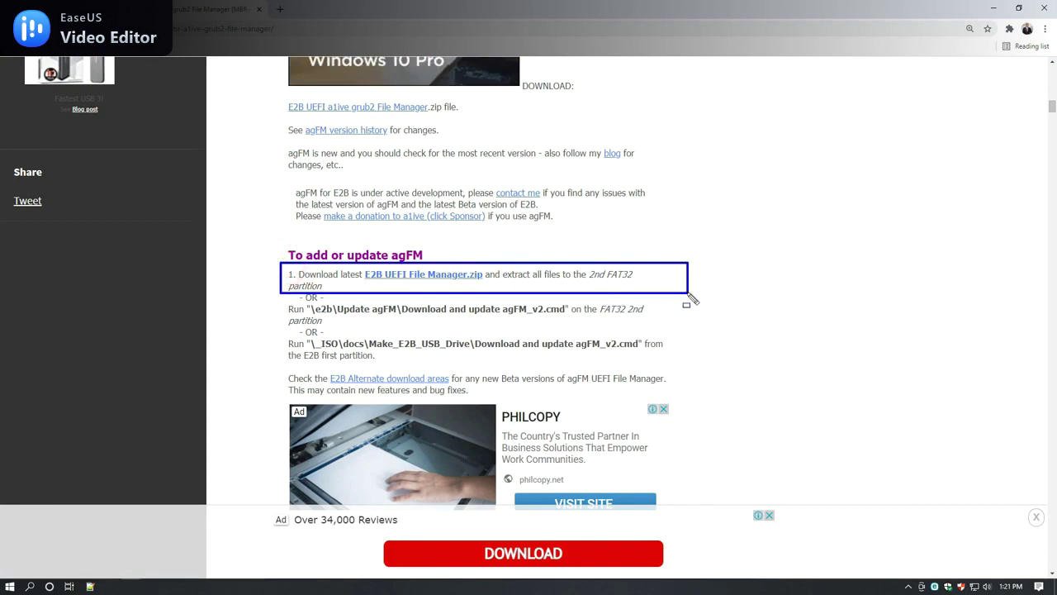
click(454, 279)
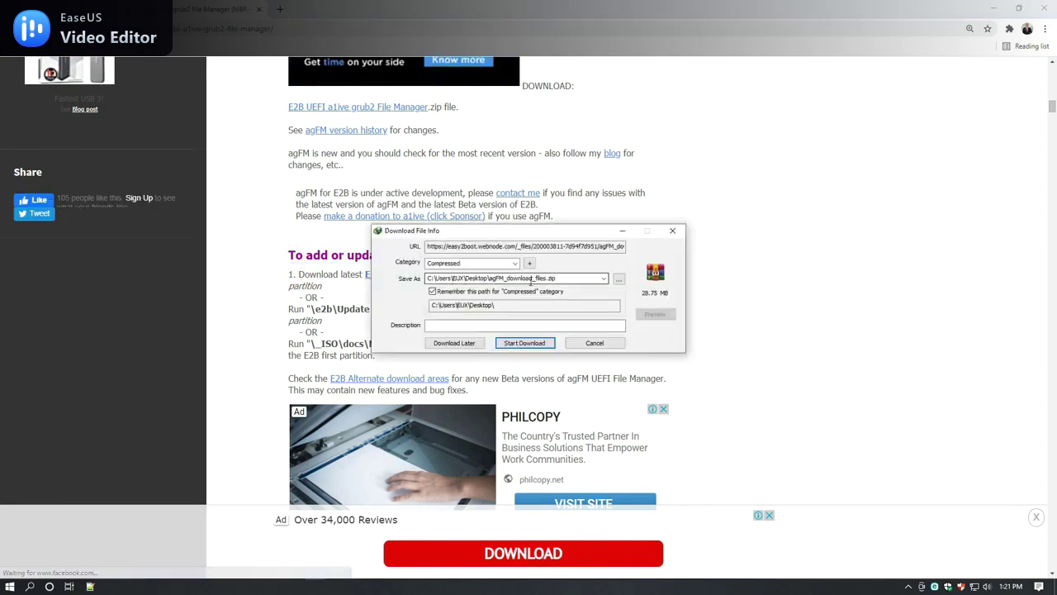
click(525, 342)
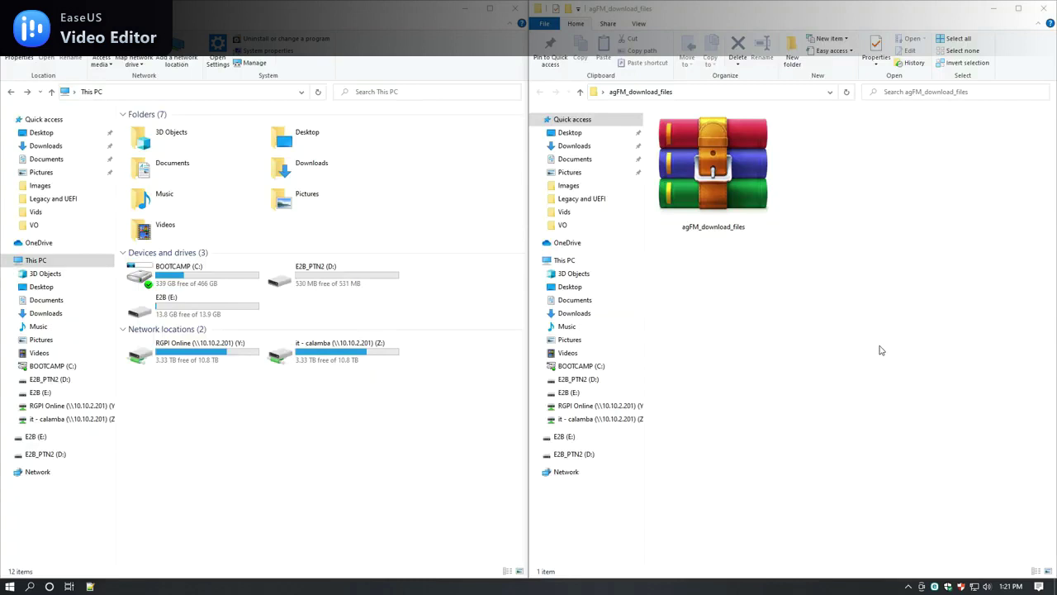
In File Explorer, copy the agFM_download_files archive to the root of the E2B_PTN2 (D:) drive.
drag(880, 350, 607, 83)
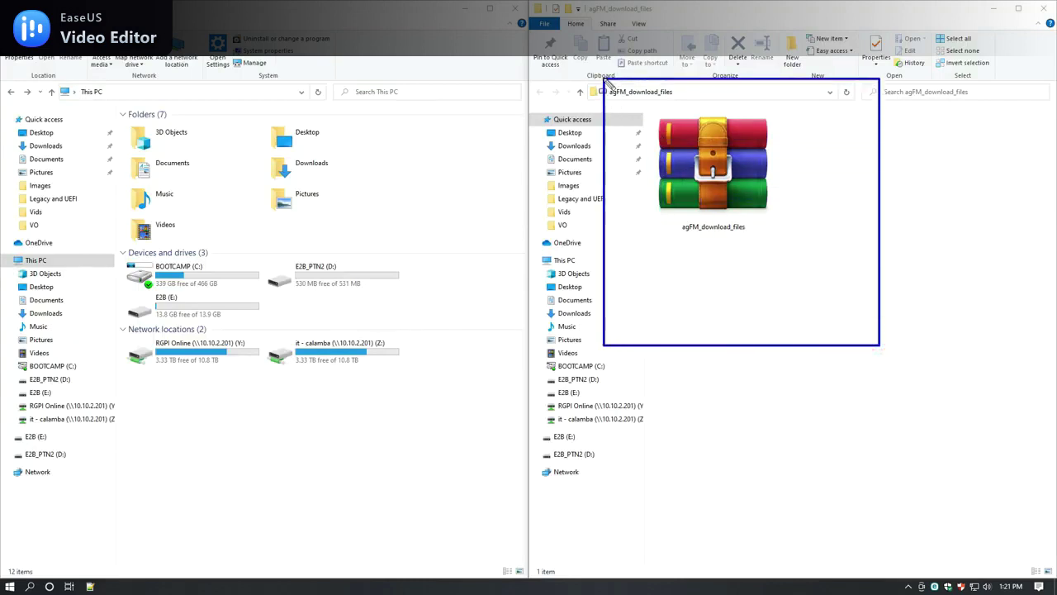
click(729, 146)
right_click(729, 145)
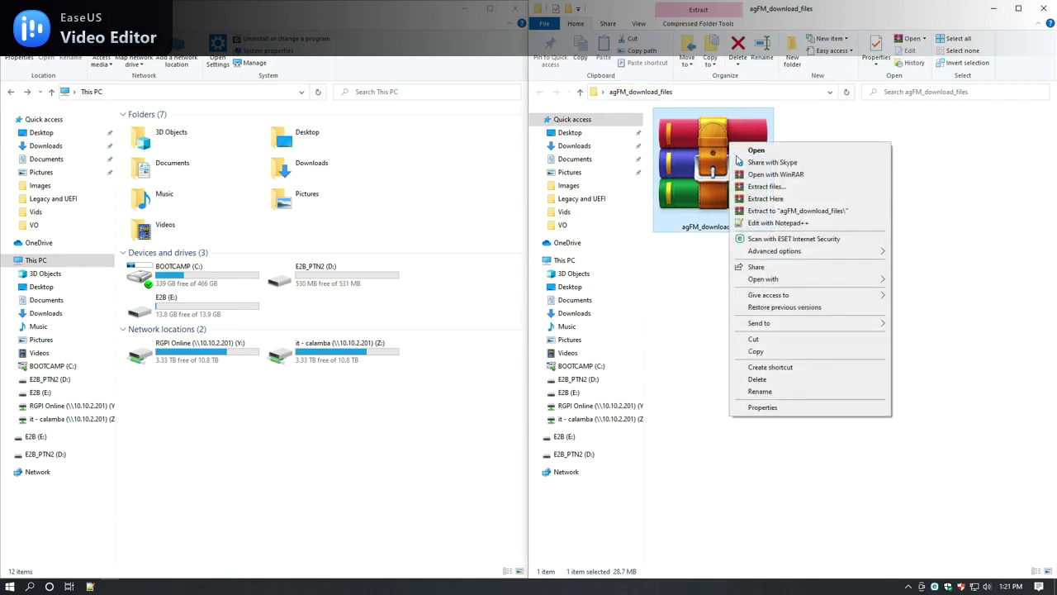
click(804, 352)
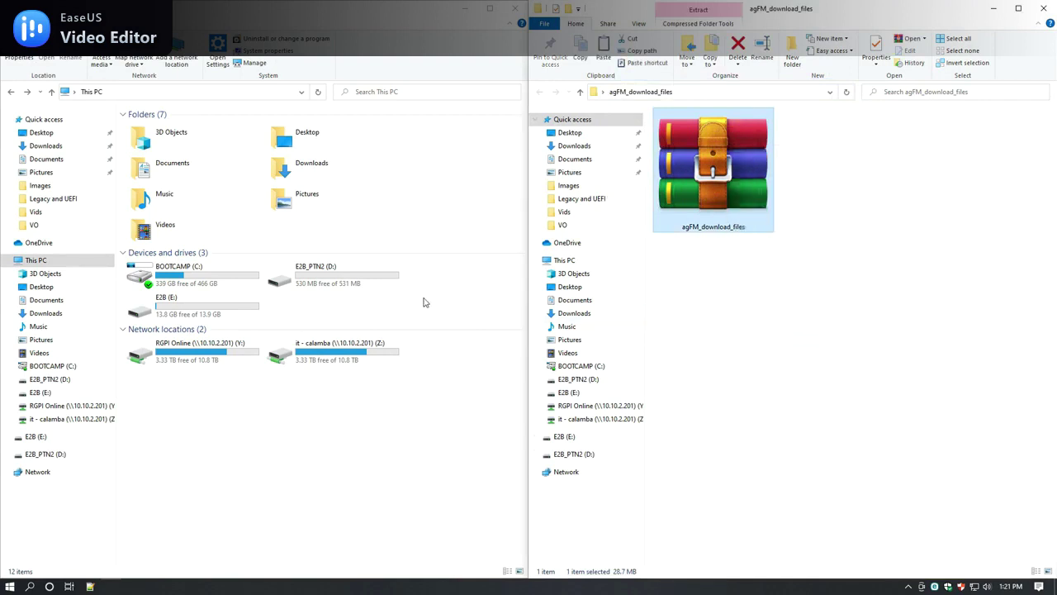
click(349, 278)
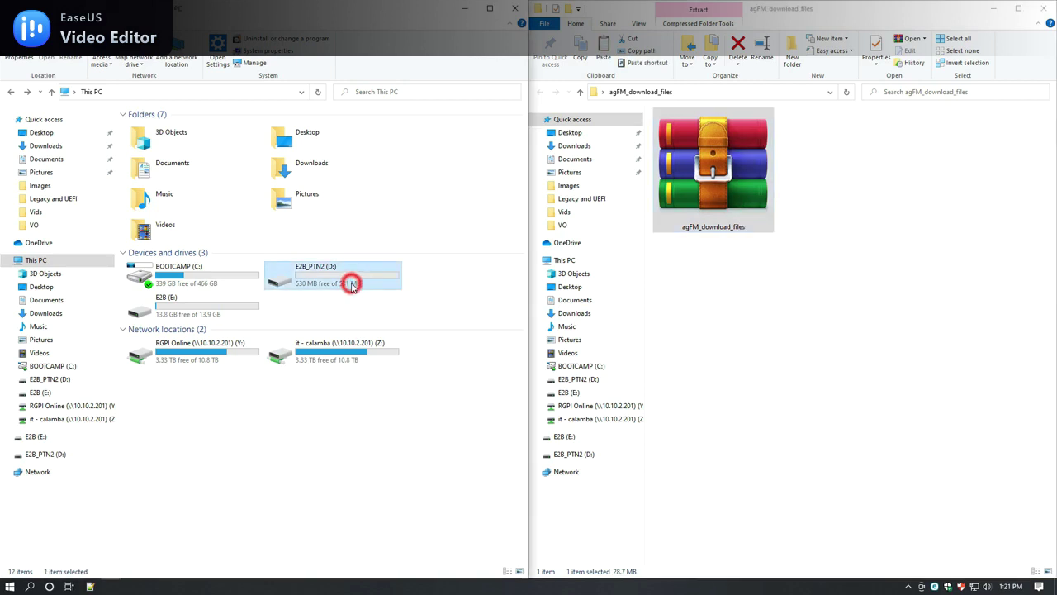
click(51, 262)
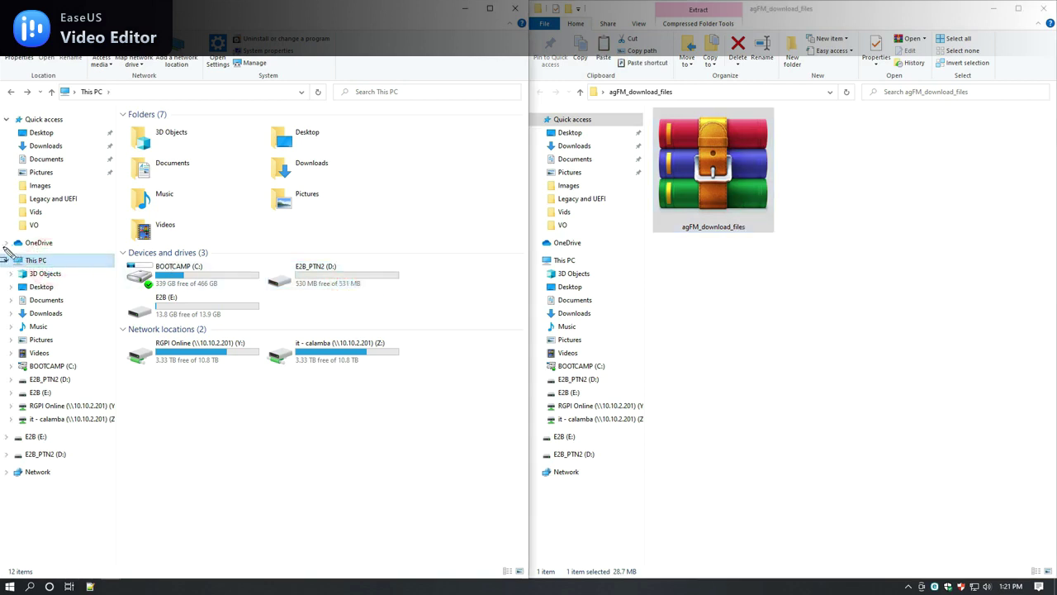
mouse_move(269, 245)
mouse_down()
mouse_move(322, 304)
mouse_move(426, 316)
mouse_up()
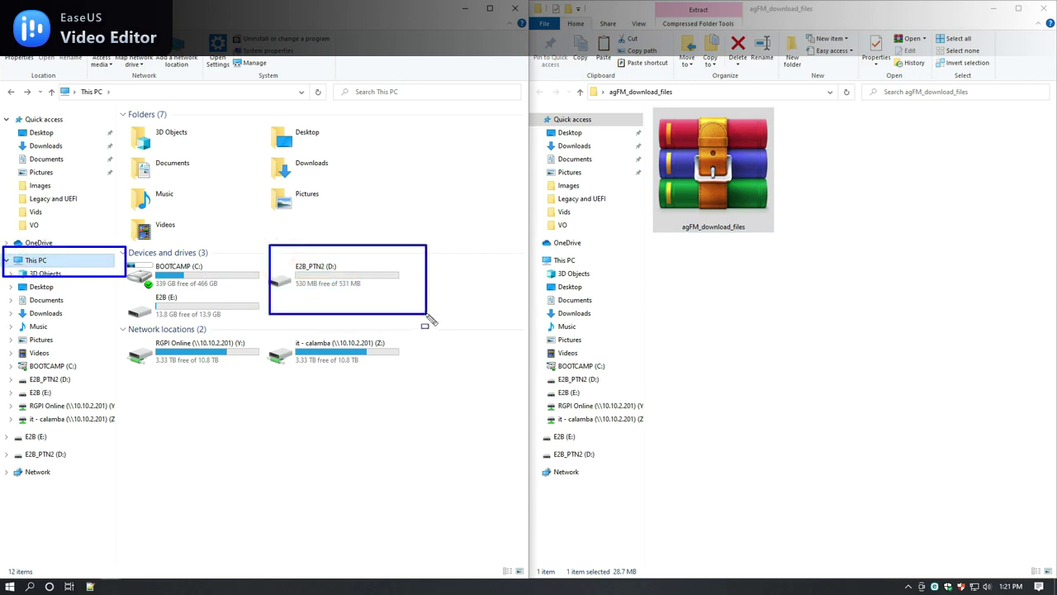
click(322, 279)
double_click(329, 279)
right_click(189, 193)
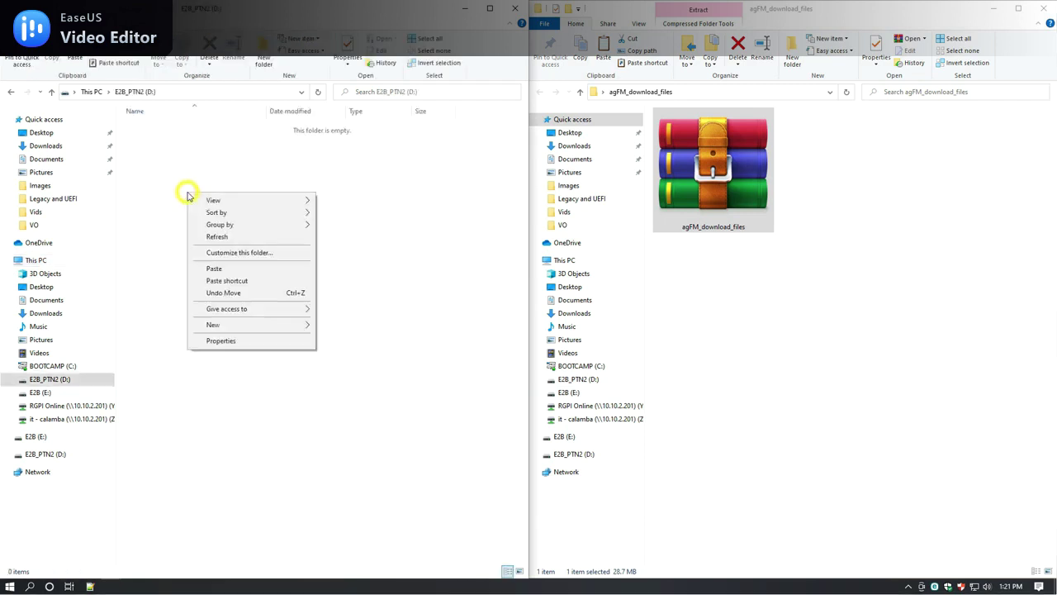
click(243, 272)
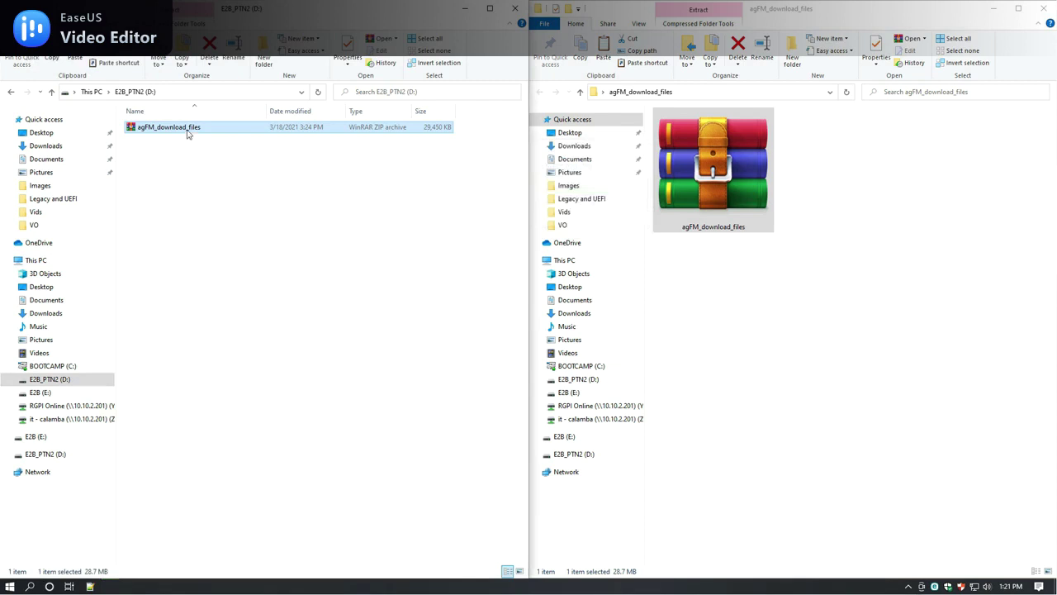
Extract the agFM_download_files archive directly into the root of the E2B_PTN2 (D:) drive.
scroll(253, 312, up, 3)
right_click(189, 152)
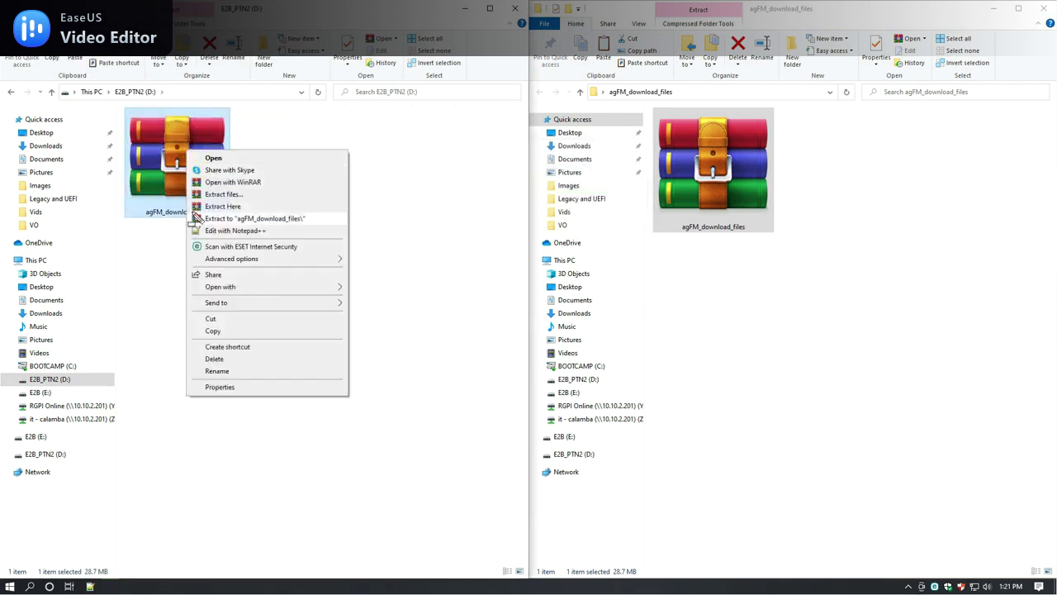
click(223, 206)
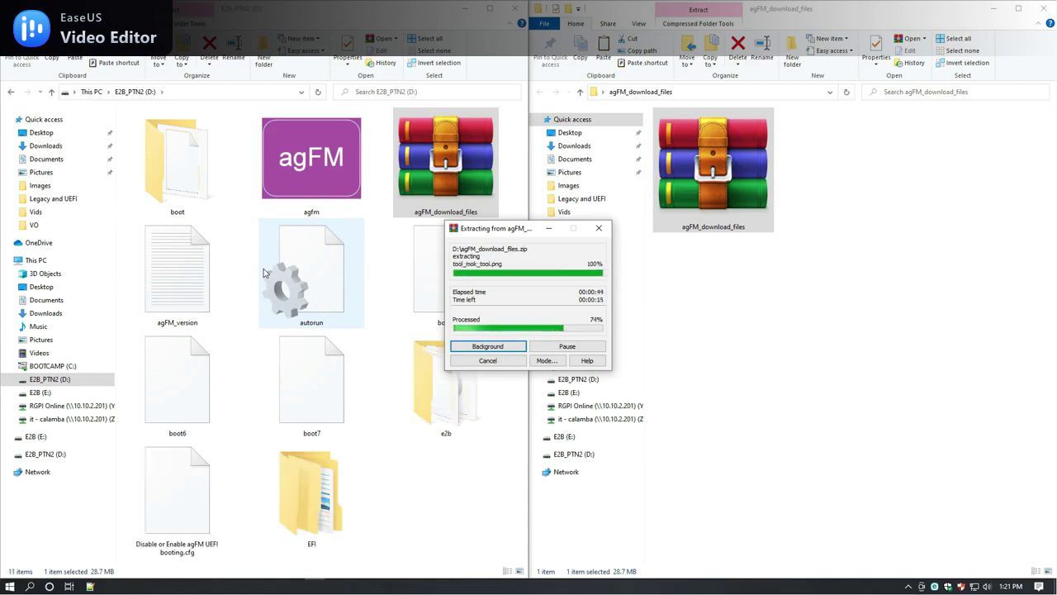
scroll(272, 272, down, 1)
click(278, 366)
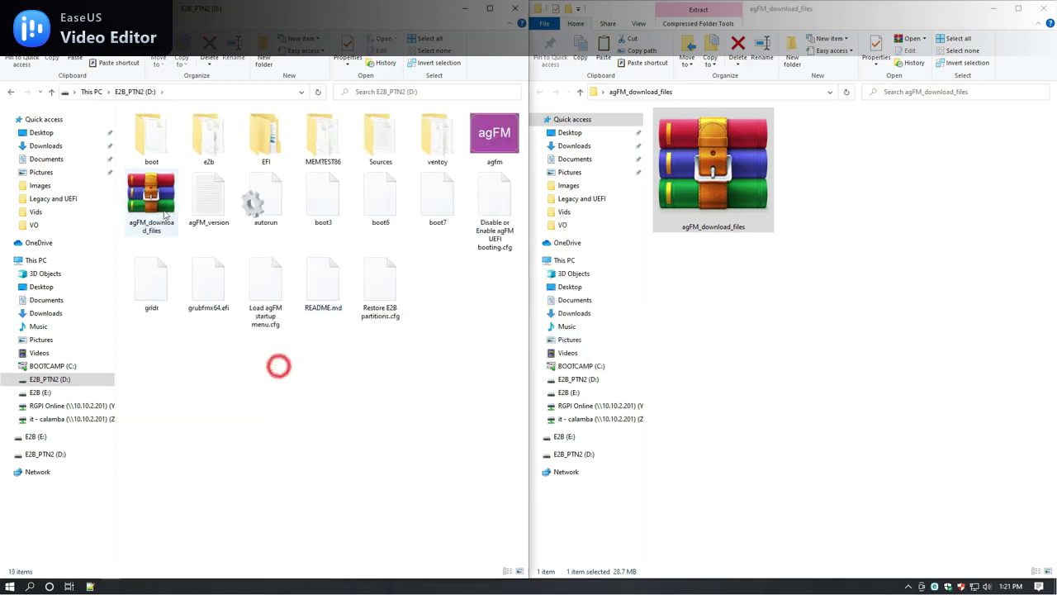
Permanently delete the agFM_download_files archive from the E2B_PTN2 (D:) drive.
right_click(166, 213)
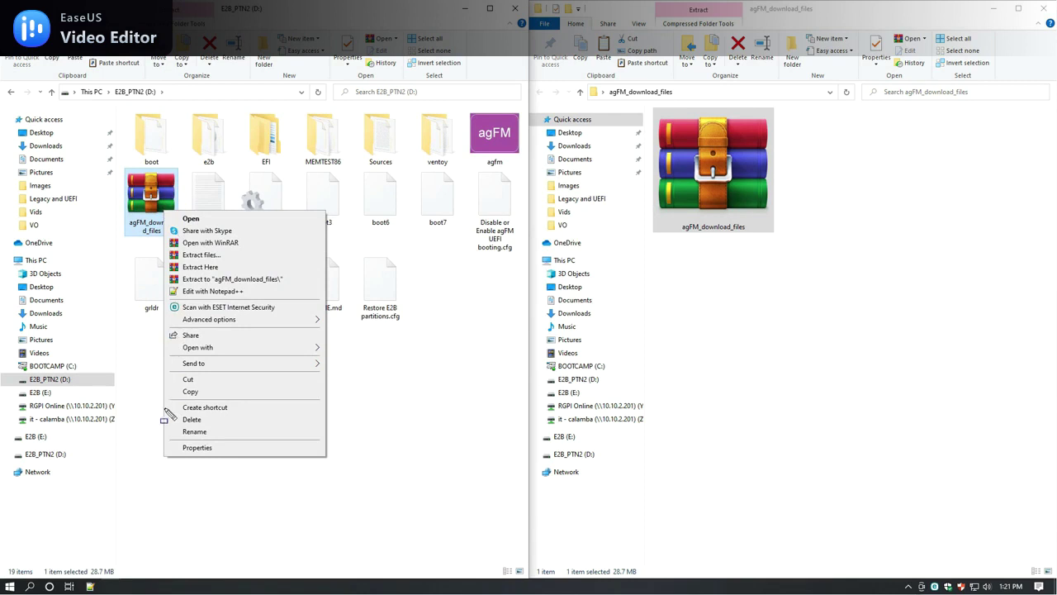
key(Escape)
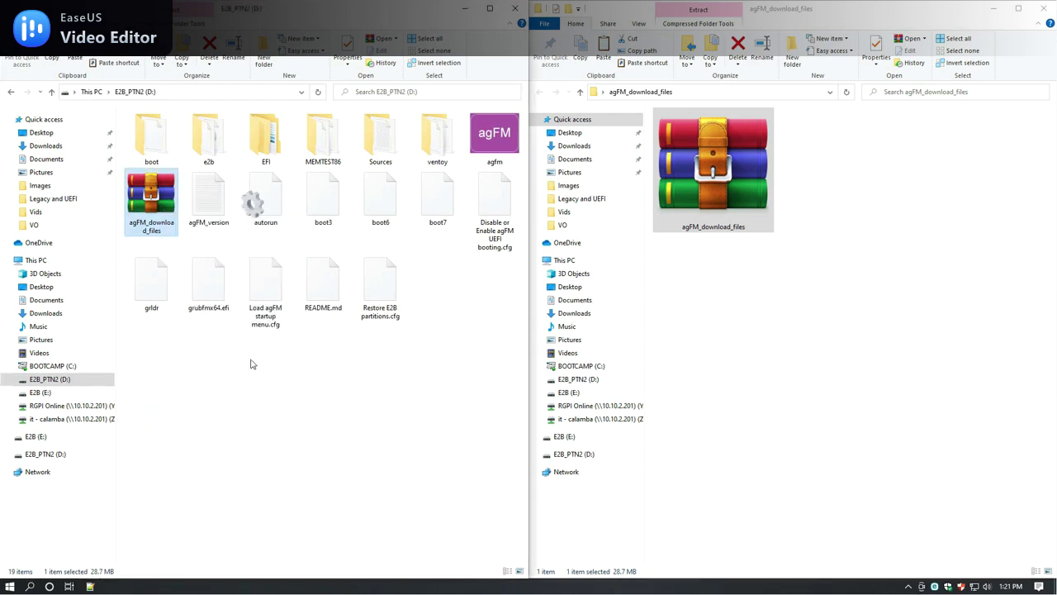
right_click(157, 190)
click(199, 398)
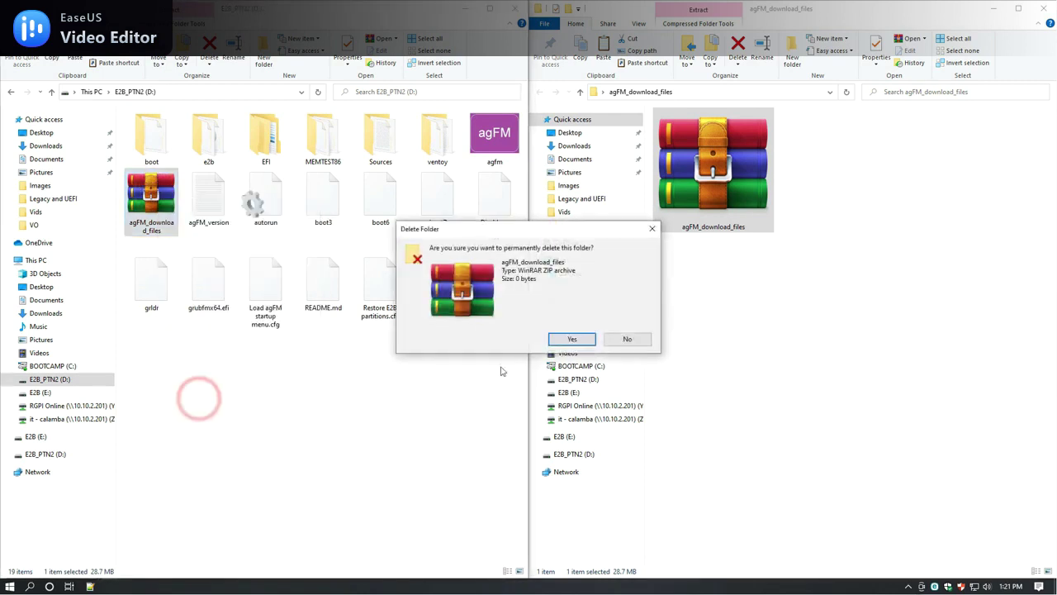
click(571, 341)
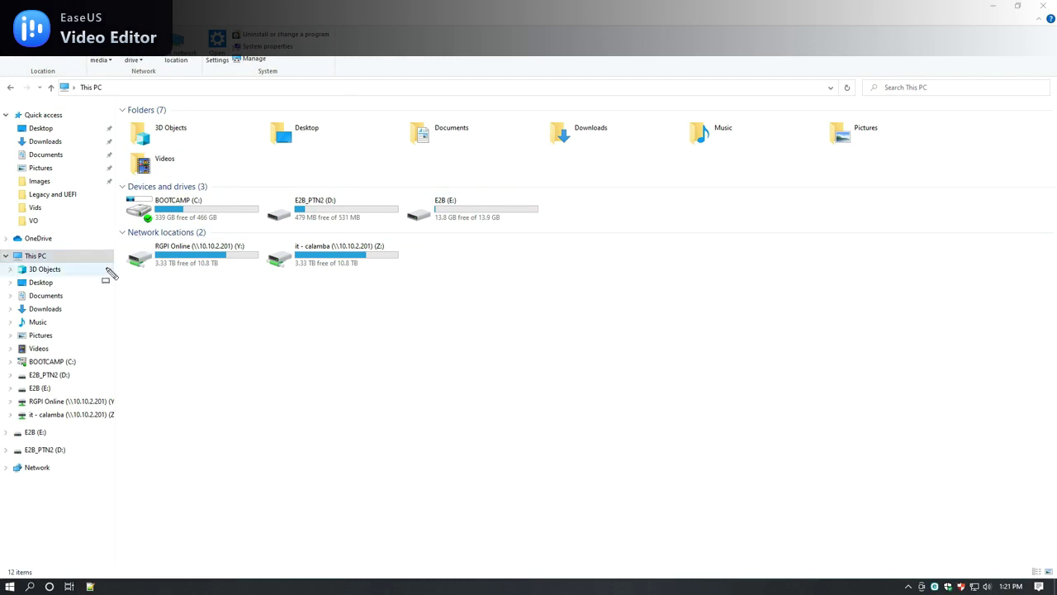
mouse_move(0, 245)
mouse_down()
mouse_move(41, 268)
mouse_move(130, 271)
mouse_up()
key(ctrl+z)
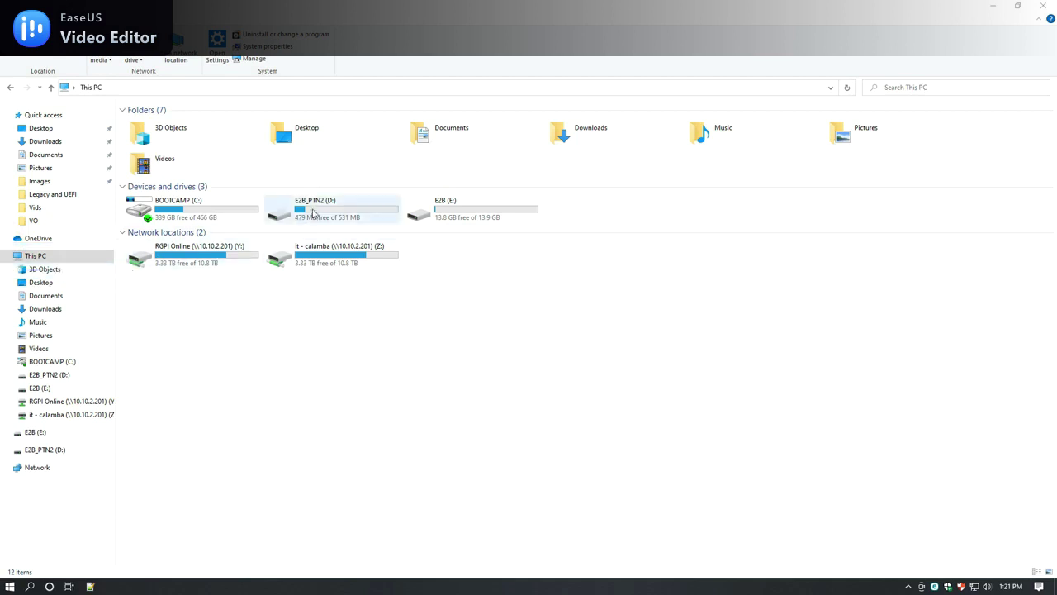
drag(265, 180, 410, 237)
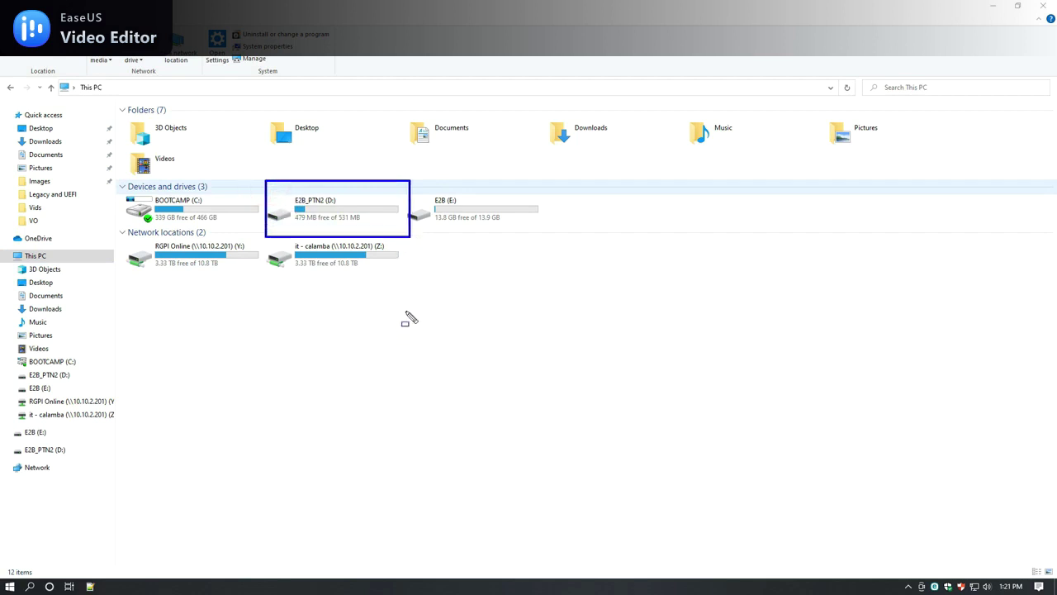
key(Escape)
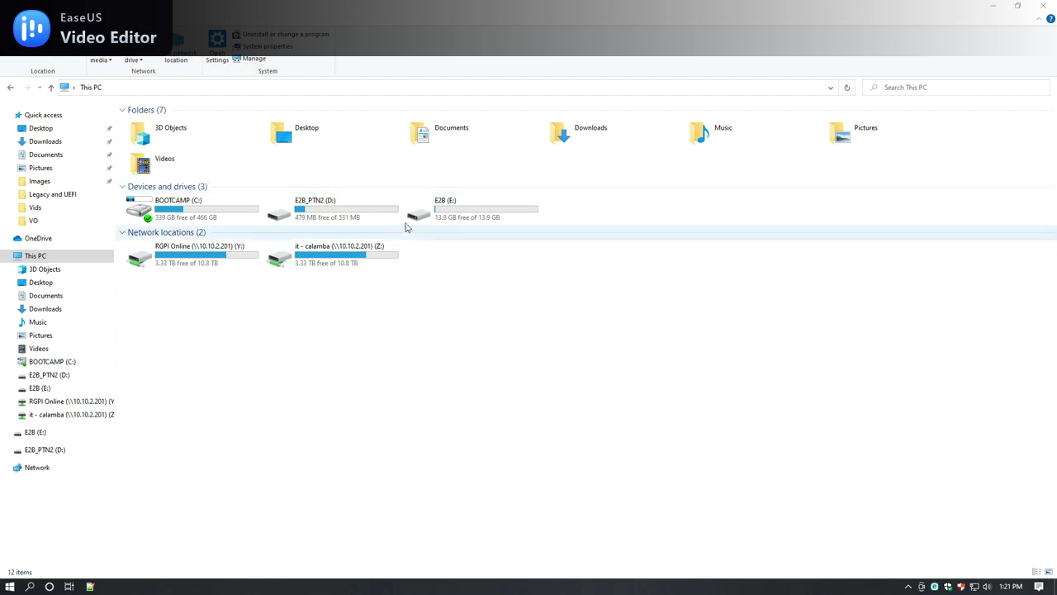
key(ctrl+2)
mouse_move(397, 178)
mouse_down()
mouse_move(417, 205)
mouse_move(553, 237)
mouse_up()
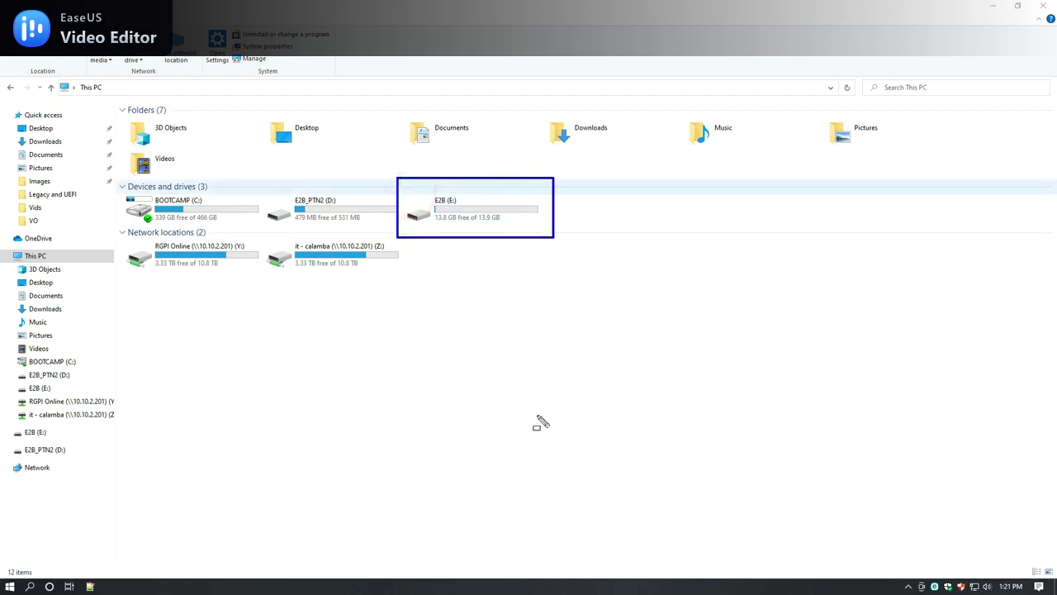
key(Escape)
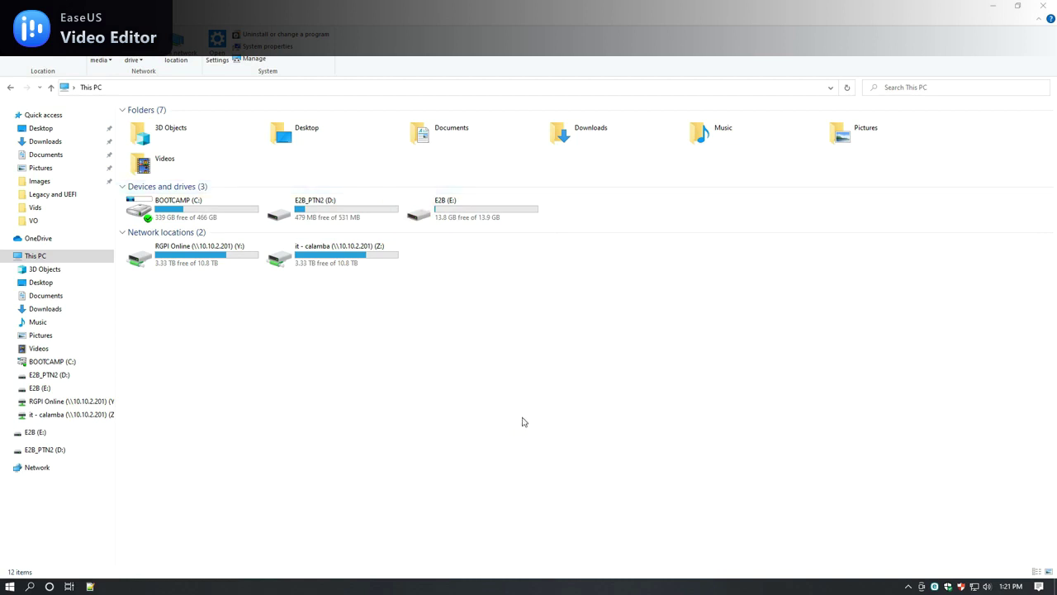
Open the E2B (E:) drive with enlarged icons and look inside its _ISO folder.
key(Return)
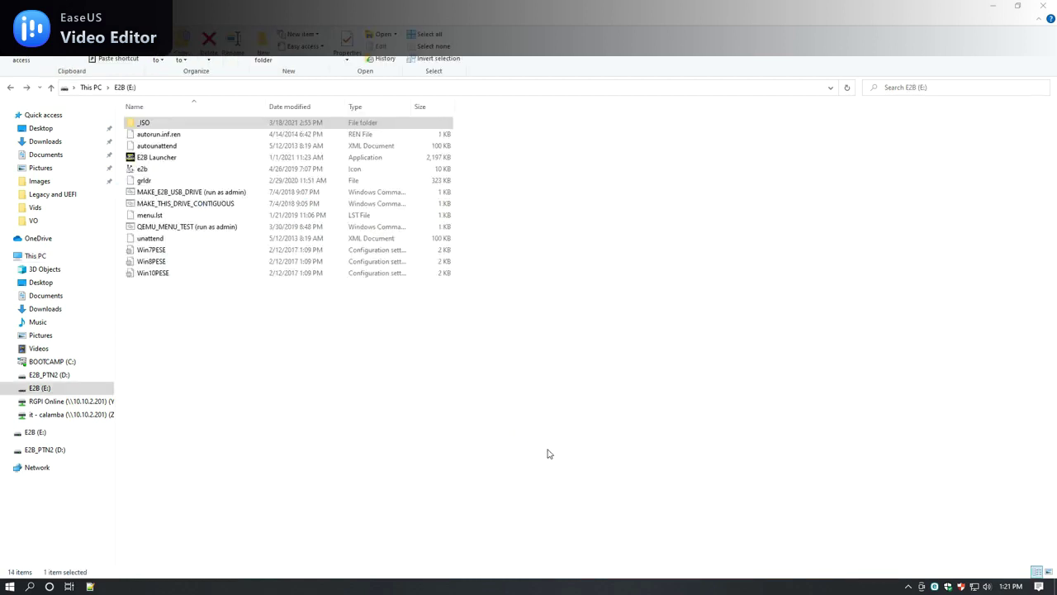
ctrl+scroll(547, 453, up, 5)
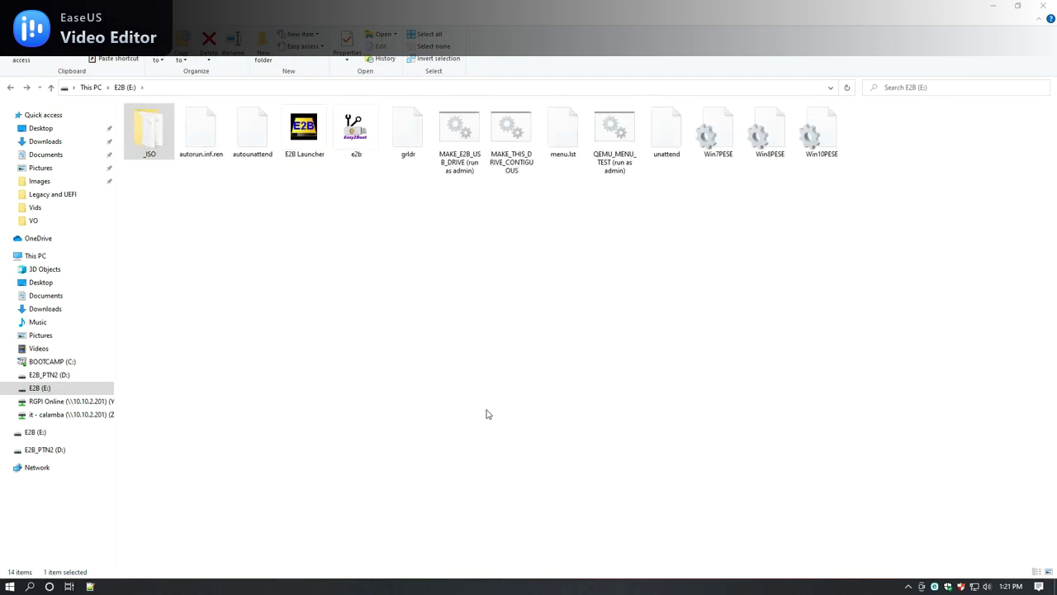
ctrl+scroll(479, 411, up, 1)
click(382, 414)
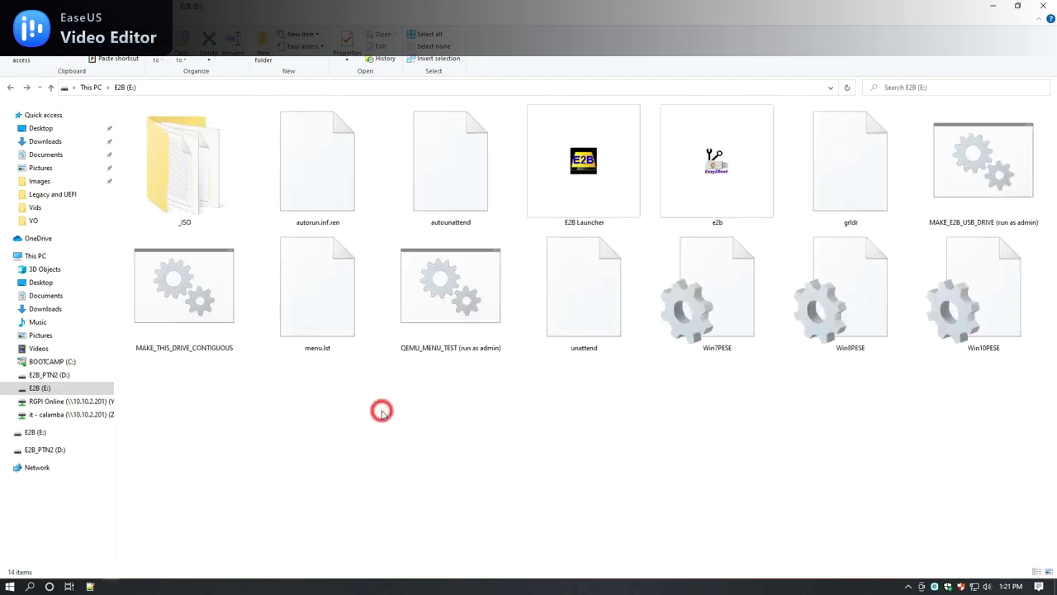
drag(94, 99, 287, 257)
double_click(178, 172)
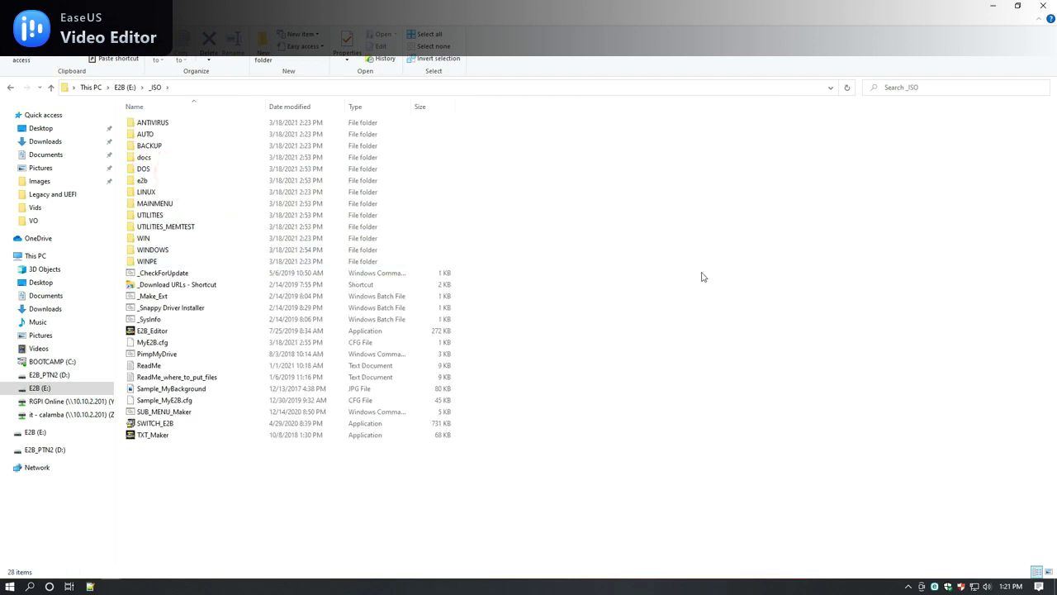
key(alt+Left)
click(184, 124)
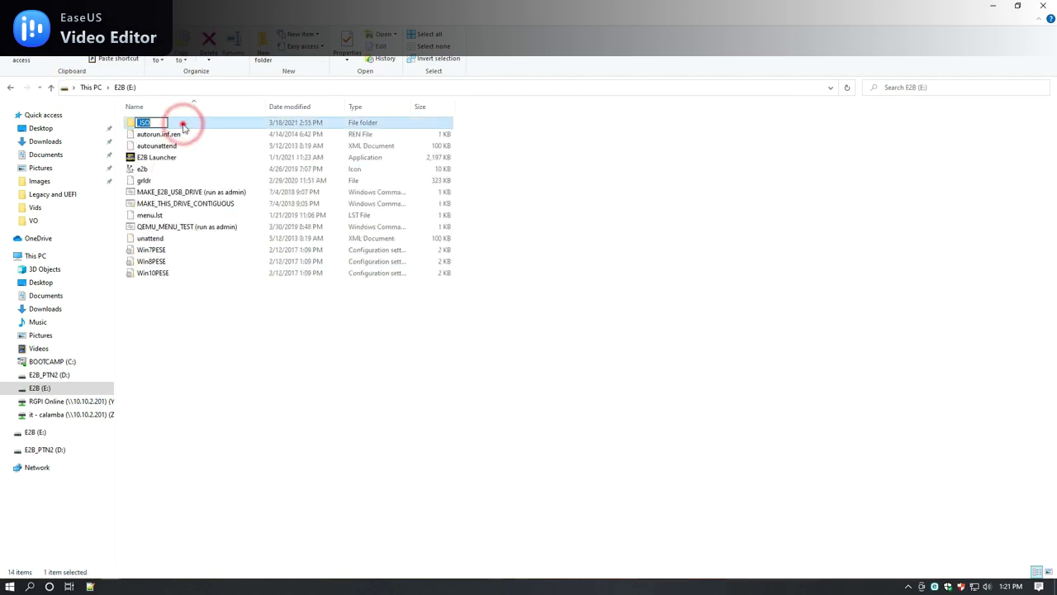
double_click(184, 124)
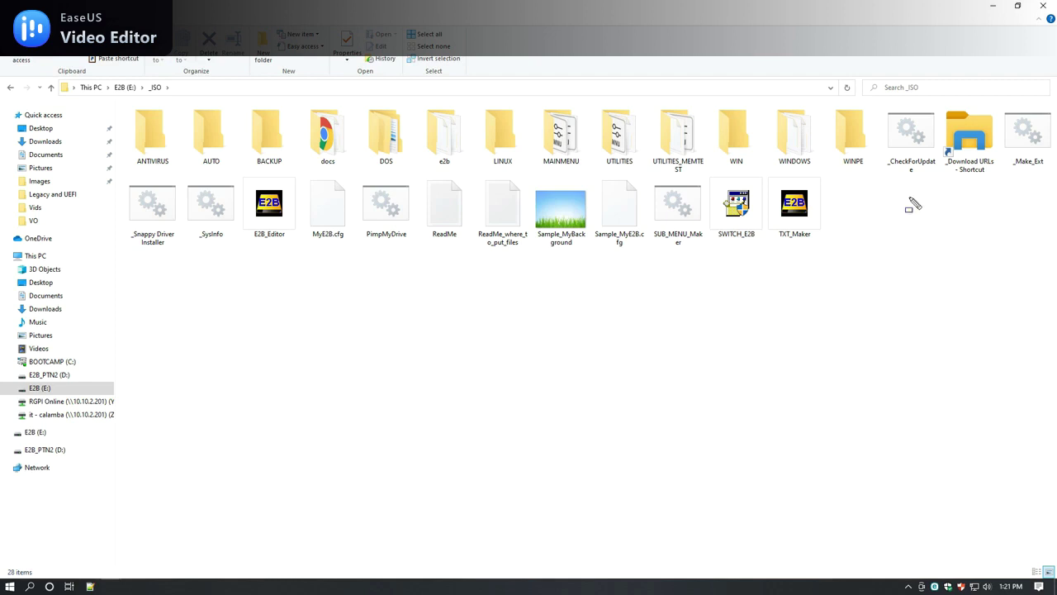
Examine the Windows version subfolders inside the WINDOWS folder and return to the _ISO folder.
mouse_move(826, 96)
mouse_down()
mouse_move(652, 182)
mouse_move(124, 234)
mouse_move(163, 266)
mouse_move(116, 262)
mouse_up()
click(793, 139)
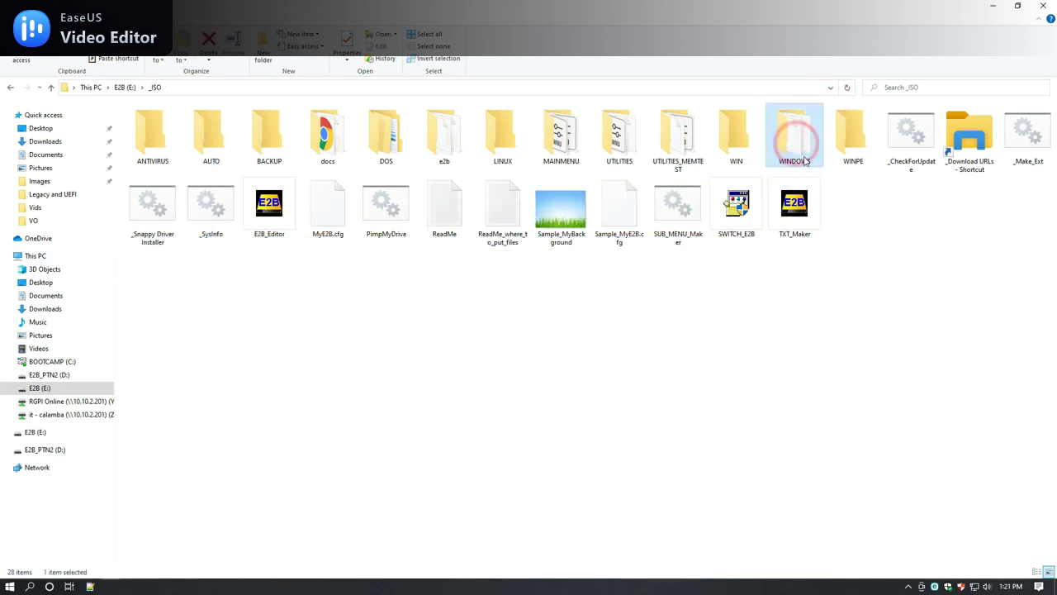
double_click(820, 153)
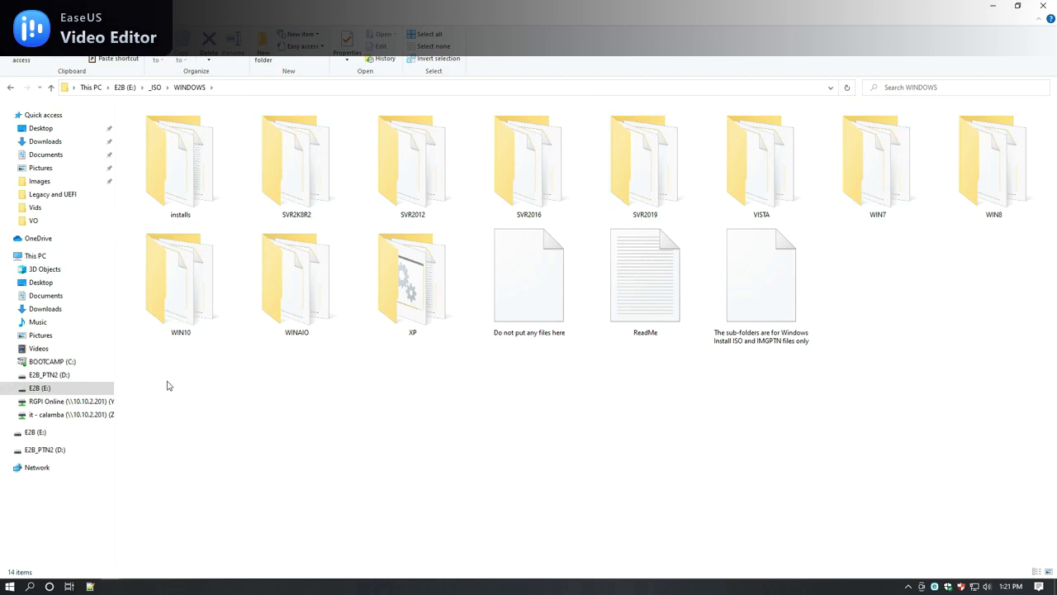
drag(114, 208, 264, 372)
click(264, 372)
click(154, 86)
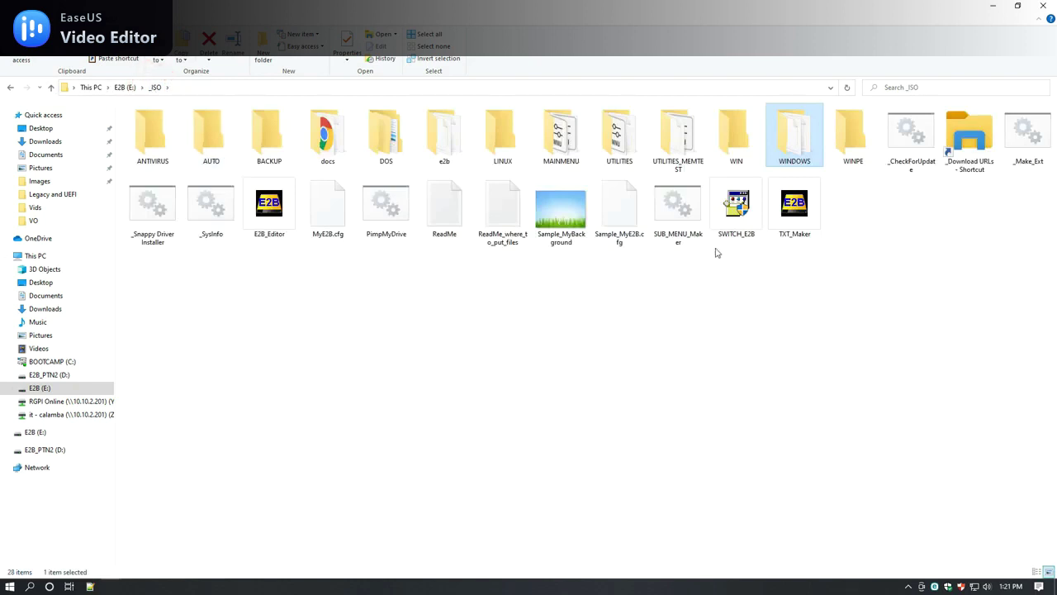
Look into the UTILITIES folder and return to _ISO to review its other payload folders.
click(623, 137)
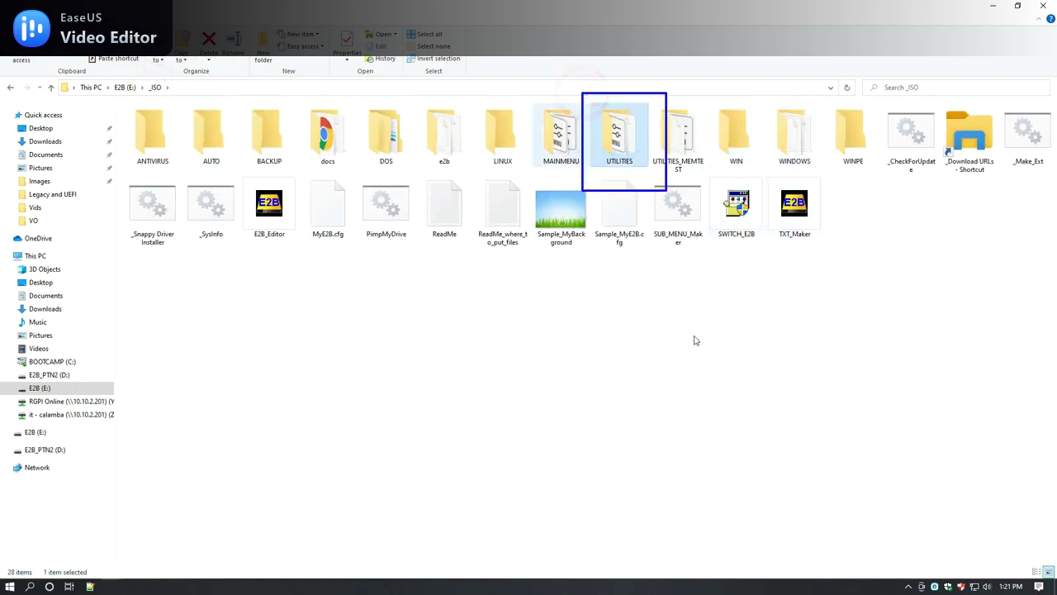
double_click(620, 124)
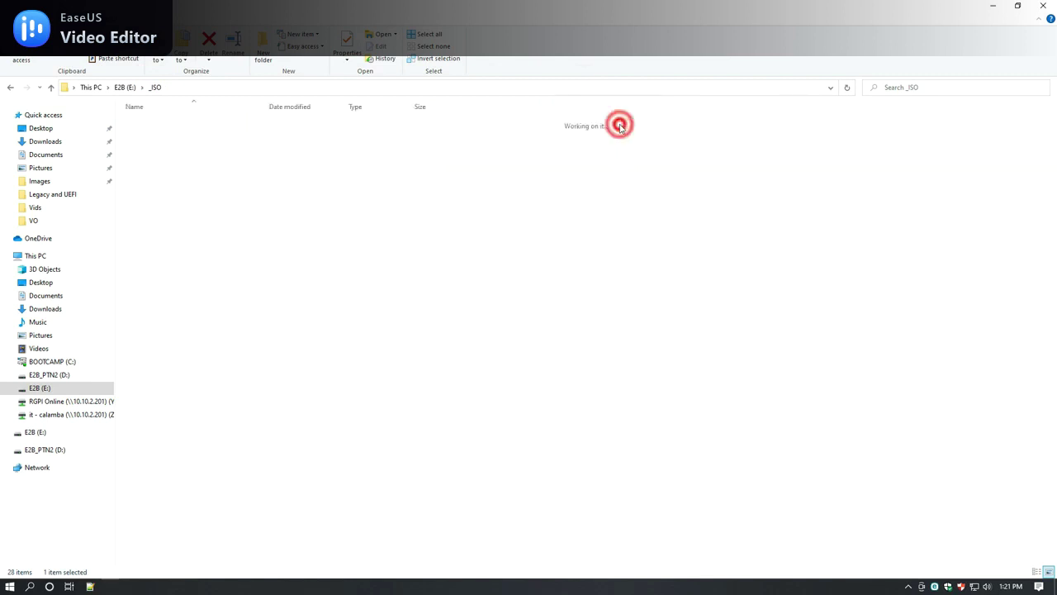
click(12, 89)
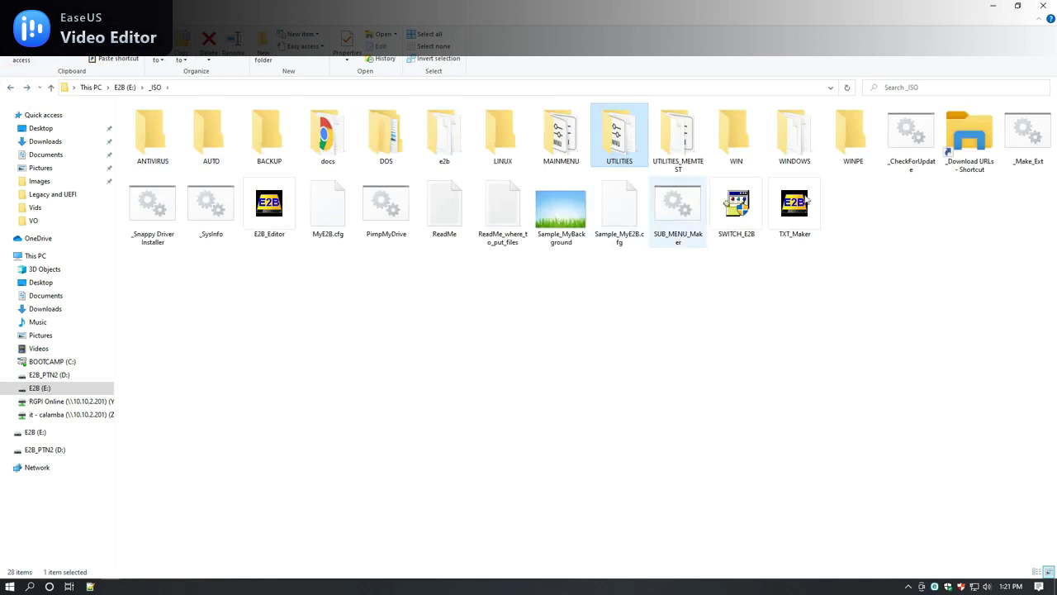
drag(468, 97, 531, 180)
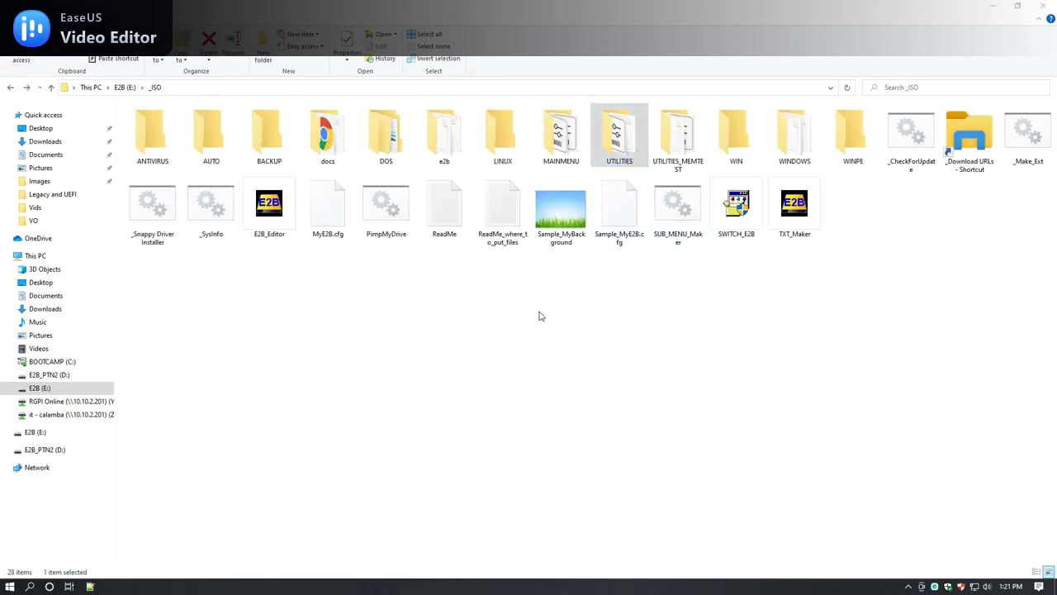
drag(118, 103, 187, 186)
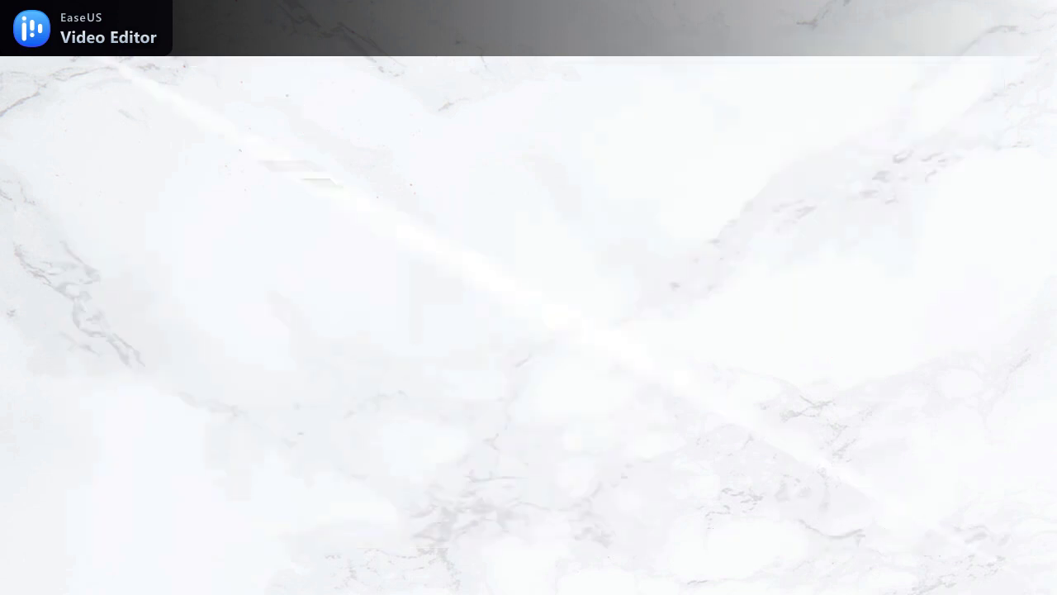
Open the E2B (E:) drive from This PC.
click(305, 206)
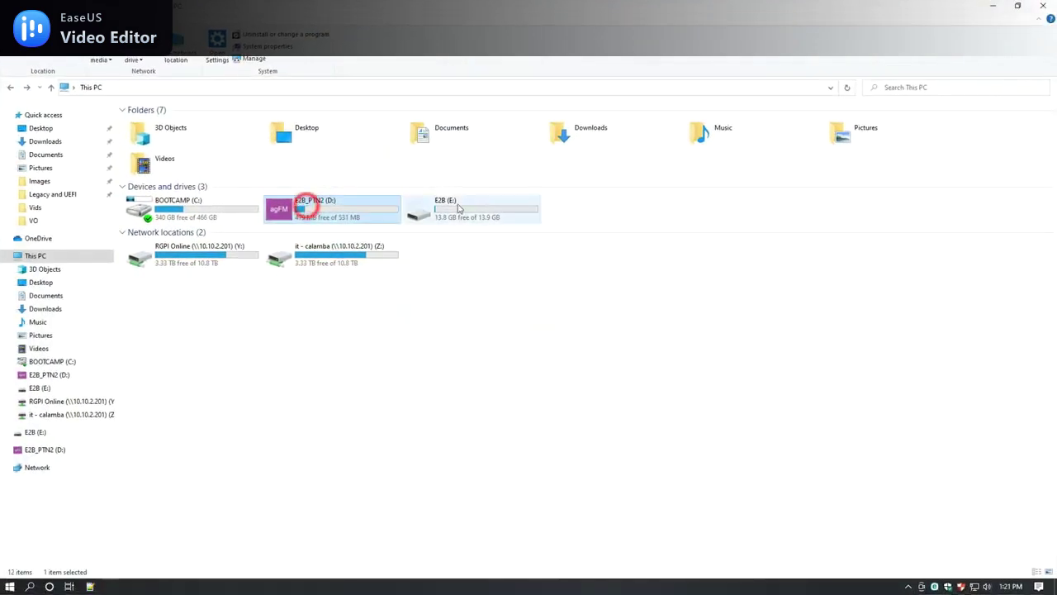
click(488, 206)
double_click(521, 204)
Archive all files in the root of E2B (E:) except the _ISO folder into a RAR backup named BACKUP.rar.
click(279, 144)
drag(188, 105, 991, 202)
right_click(218, 149)
key(ctrl+alt+d)
drag(210, 224, 397, 243)
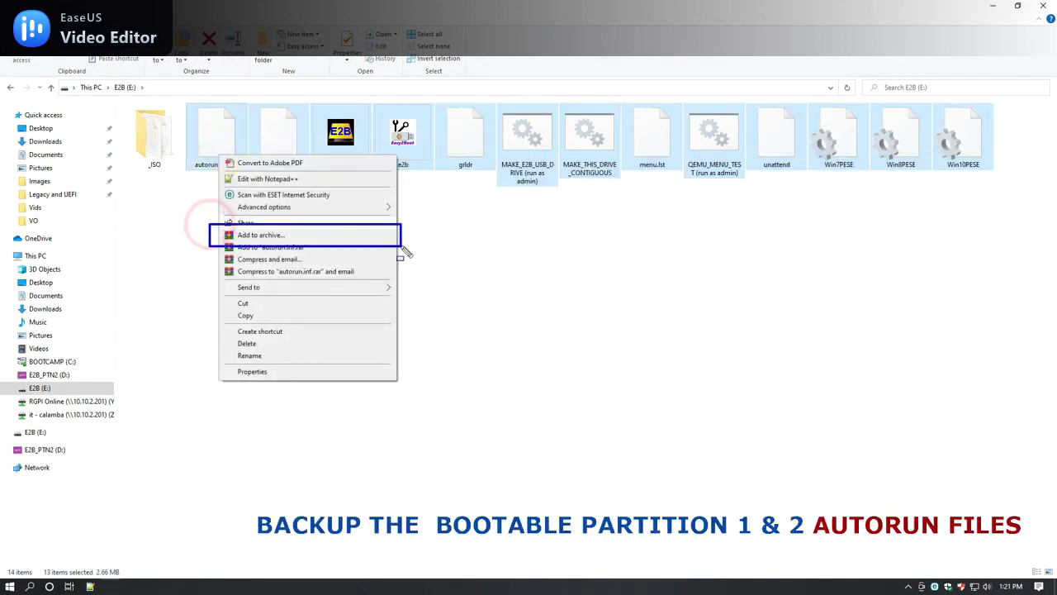
key(Escape)
right_click(219, 135)
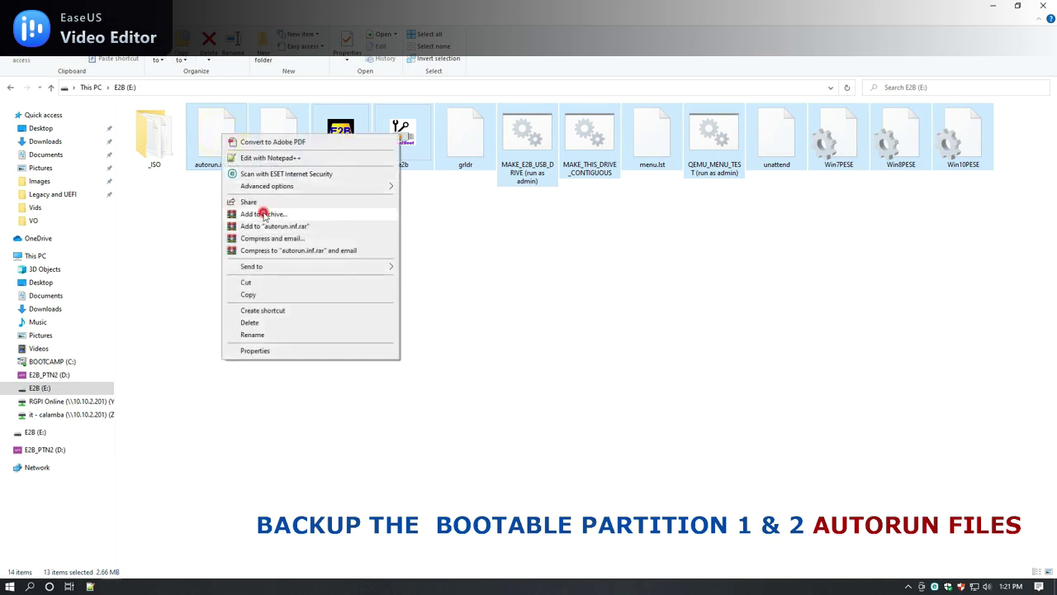
click(263, 214)
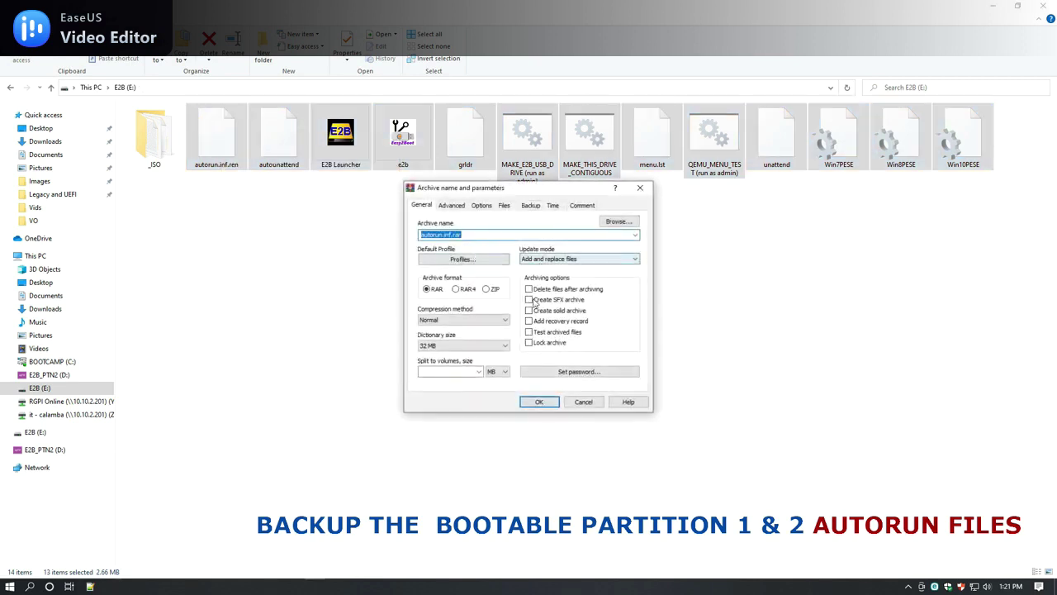
text(BACKUP)
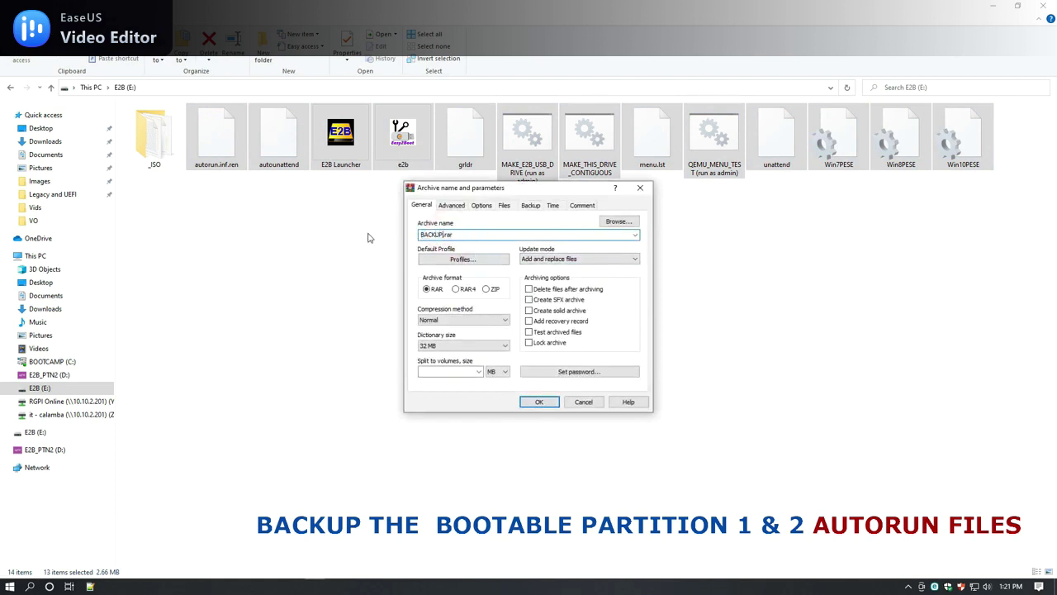
click(539, 401)
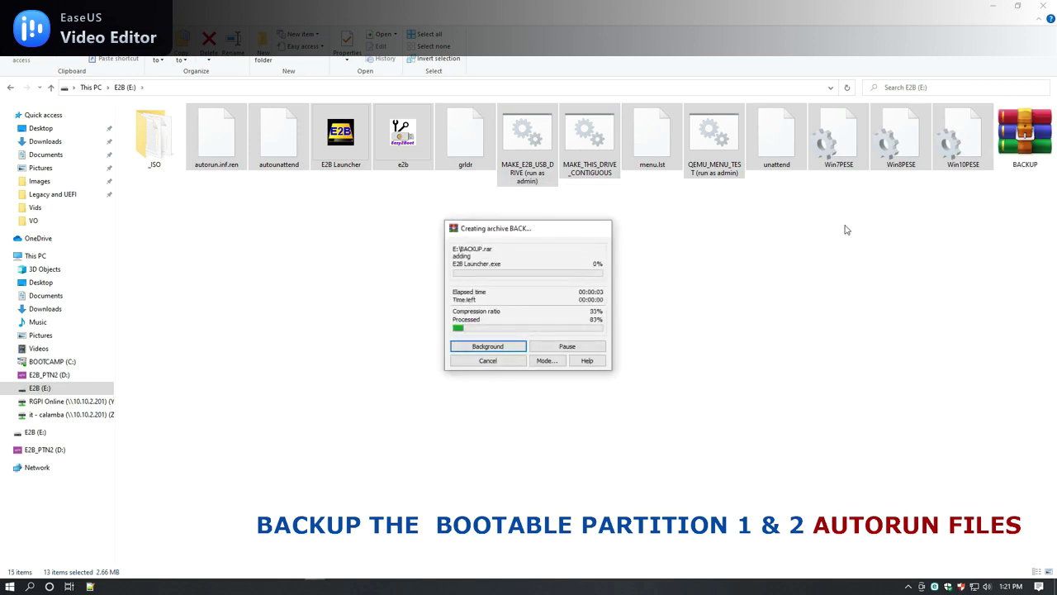
drag(287, 82, 401, 200)
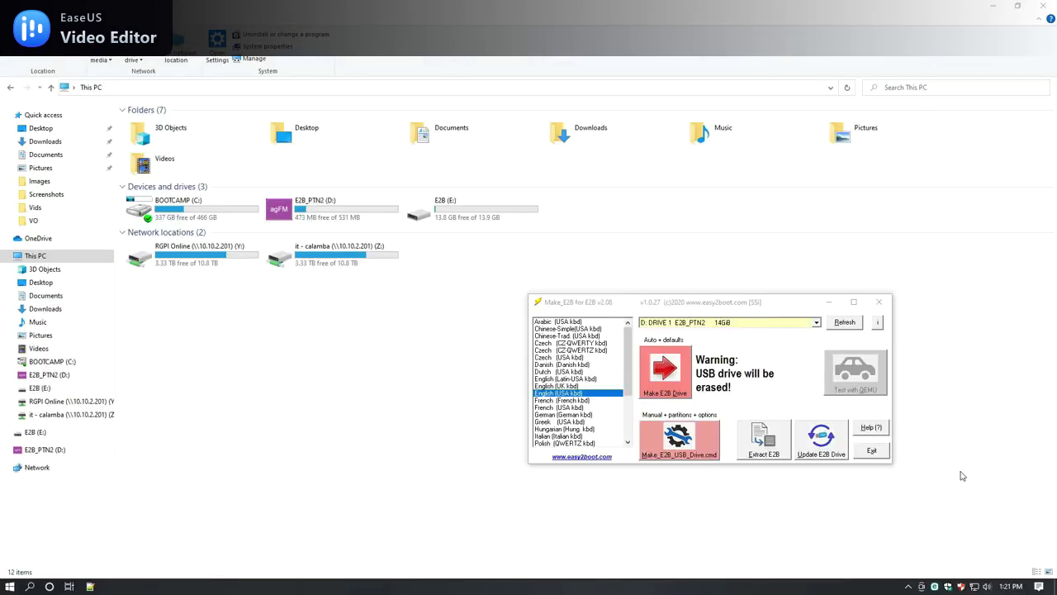
mouse_move(784, 400)
mouse_down()
mouse_move(839, 493)
mouse_move(859, 483)
mouse_up()
Start the E2B drive update in Make_E2B and enter E as the USB drive letter to update to v2.08.
click(827, 433)
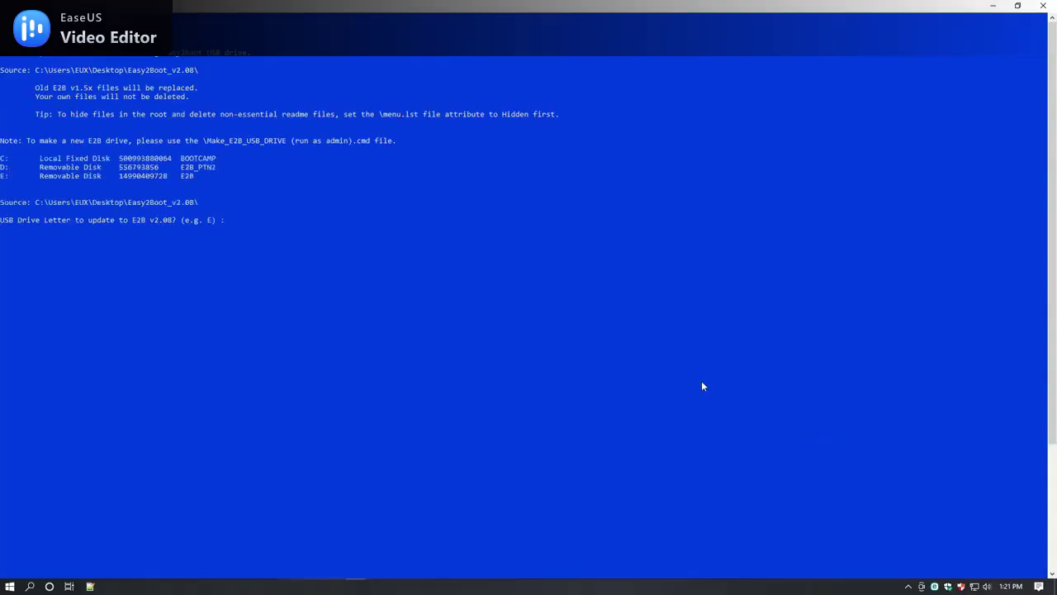
drag(5, 170, 183, 186)
text(E)
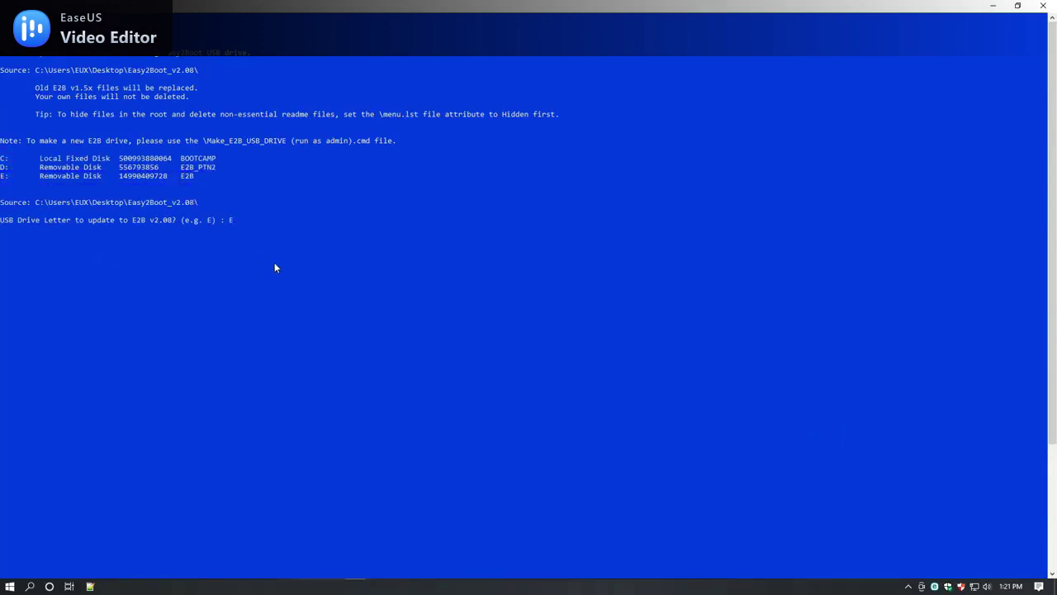